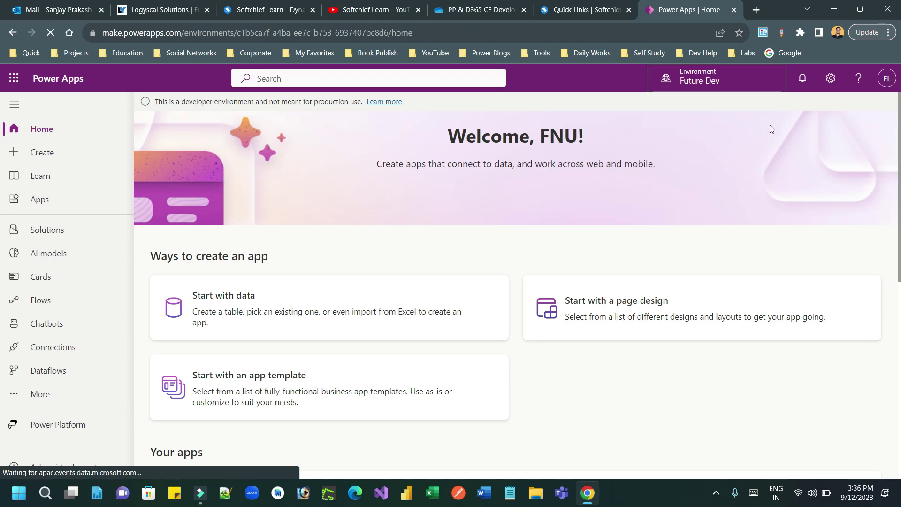
# Step: Open the Future Dev environment's settings from the gear icon in the Power Apps top bar
pyautogui.click(831, 78)
# Step: Go to Advanced settings, then Settings > Administration > System Settings
pyautogui.click(753, 188)
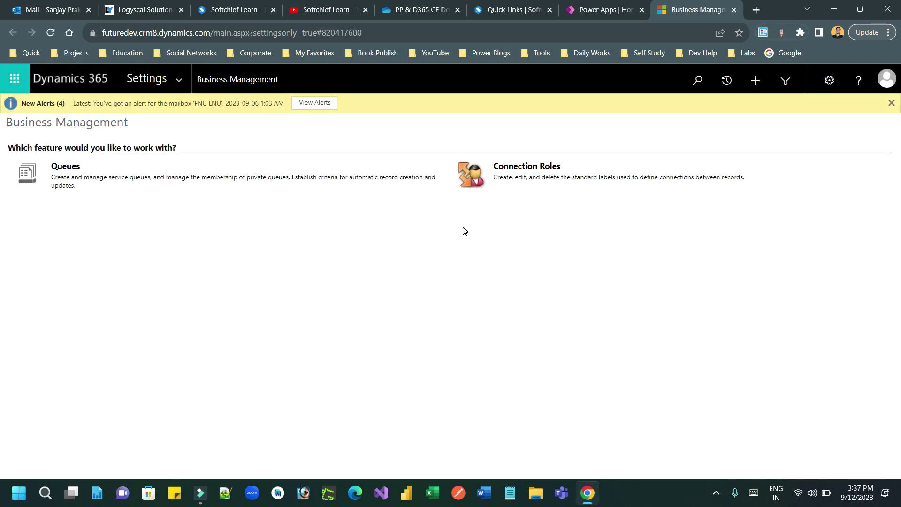
pyautogui.click(180, 80)
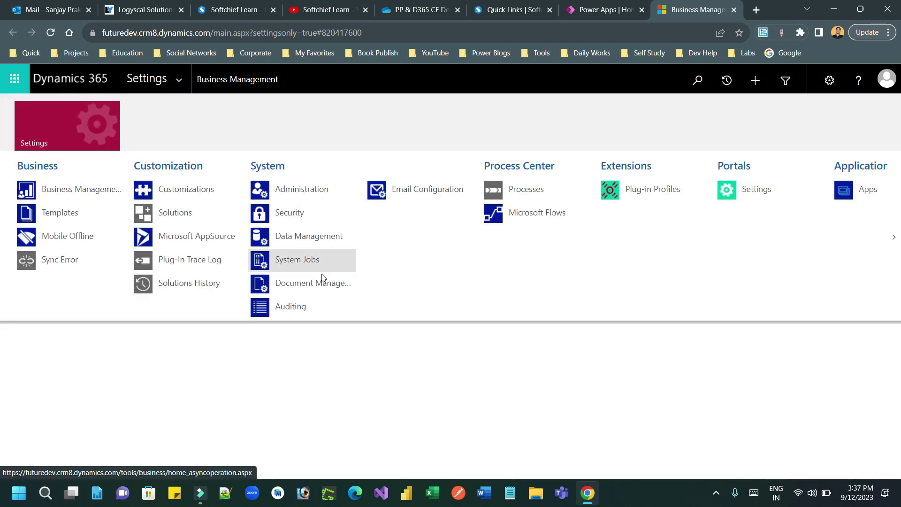
pyautogui.click(305, 188)
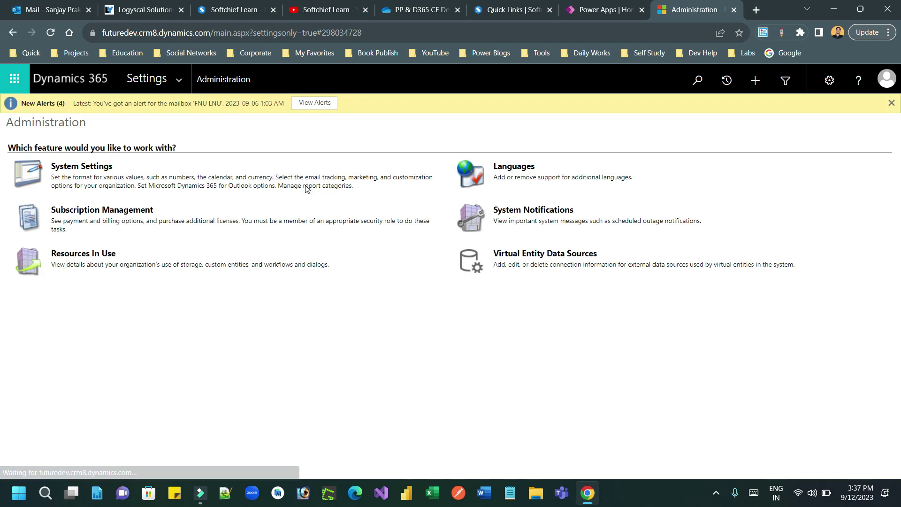
pyautogui.click(107, 167)
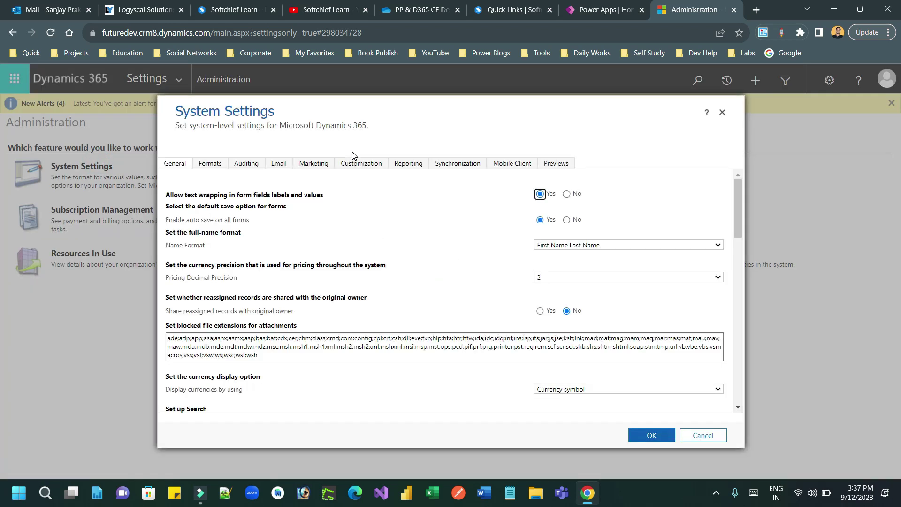
# Step: On the Email tab, set Enable Send Direct Email Action in Unified Interface to Yes and save with OK
pyautogui.click(278, 164)
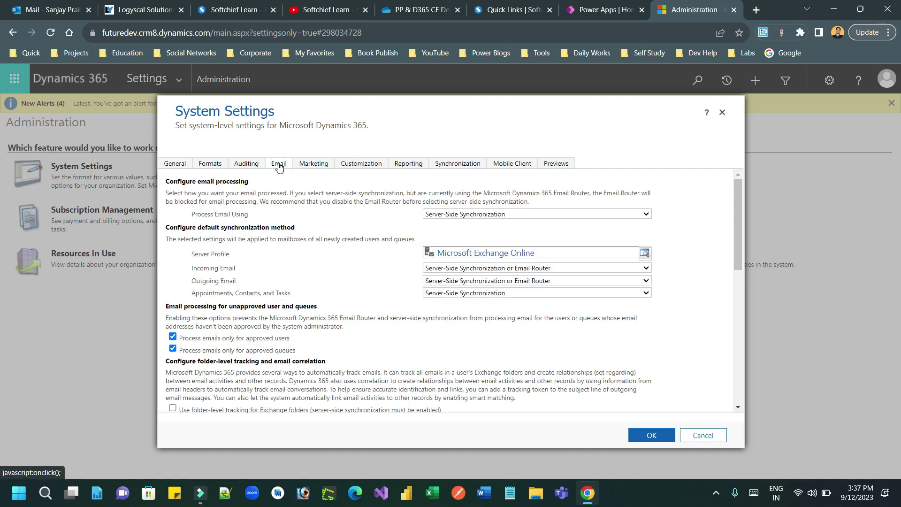
pyautogui.moveTo(739, 233); pyautogui.dragTo(740, 383)
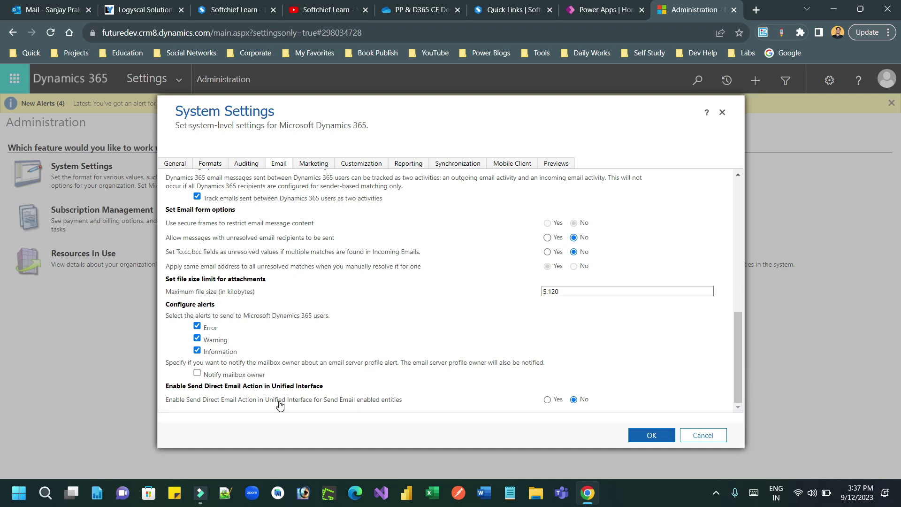
pyautogui.click(174, 387)
pyautogui.moveTo(174, 388); pyautogui.dragTo(328, 392)
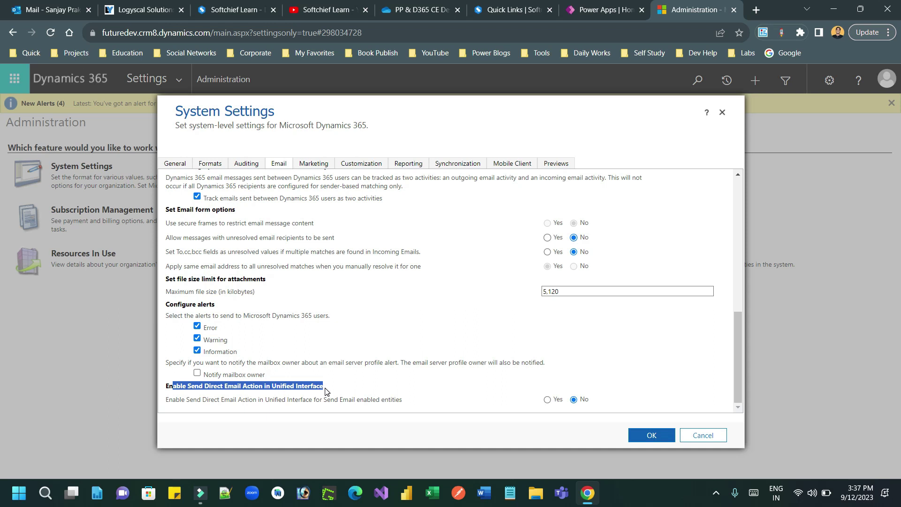
pyautogui.click(547, 400)
pyautogui.click(658, 438)
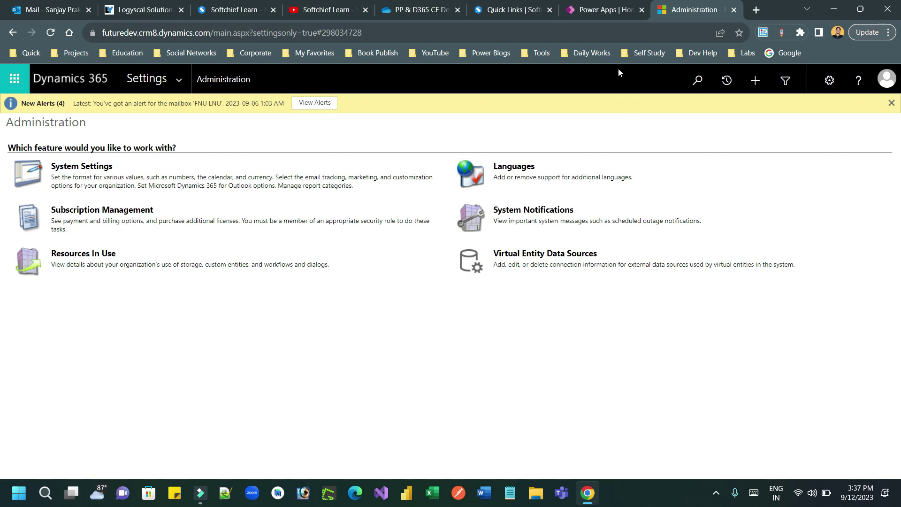
# Step: From the Power Apps Apps list, play HSBC Core Banking in a new tab
pyautogui.click(604, 13)
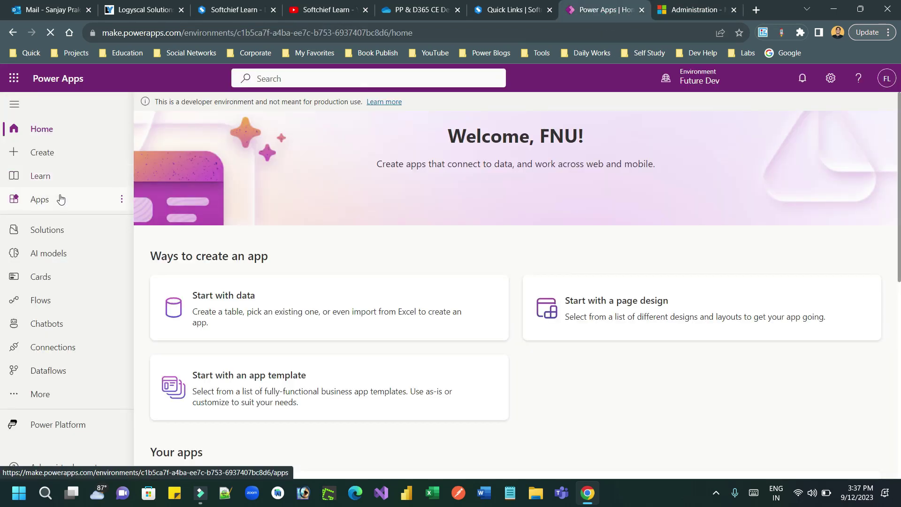
pyautogui.click(47, 201)
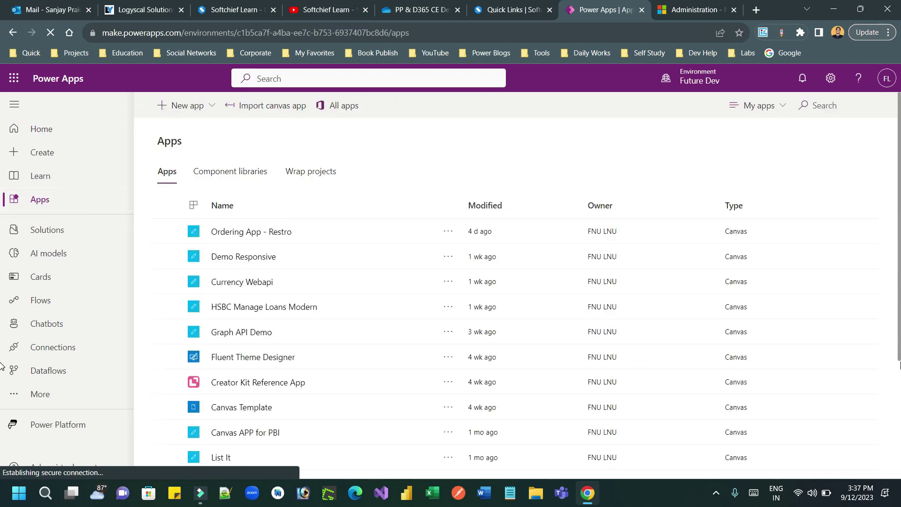
pyautogui.moveTo(899, 215); pyautogui.dragTo(900, 356)
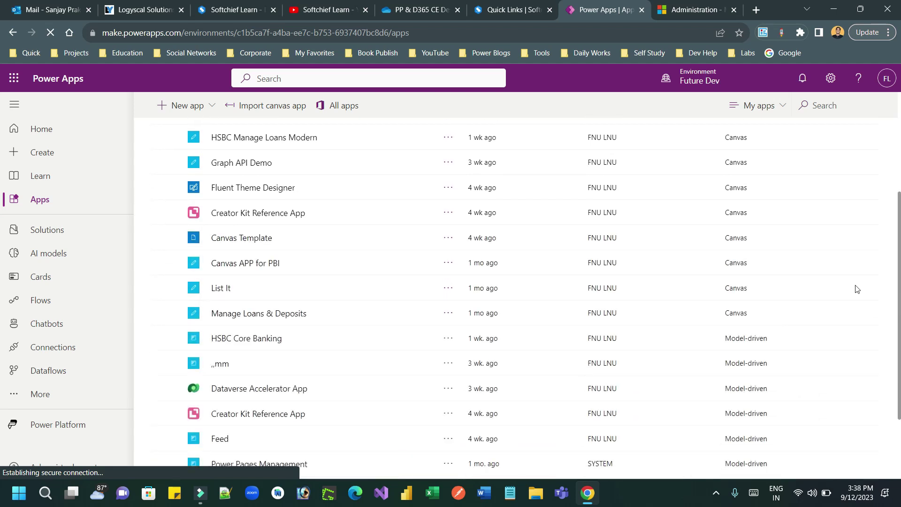
pyautogui.click(448, 339)
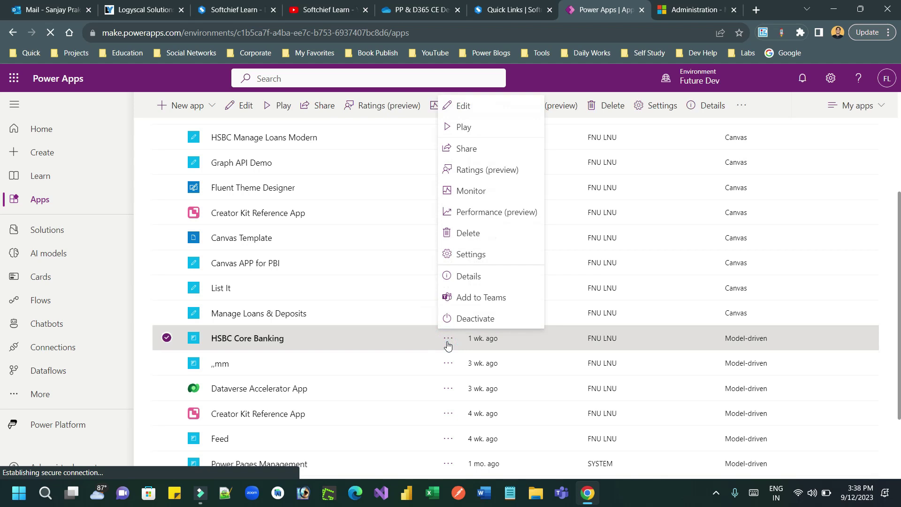
pyautogui.click(464, 126)
pyautogui.click(618, 13)
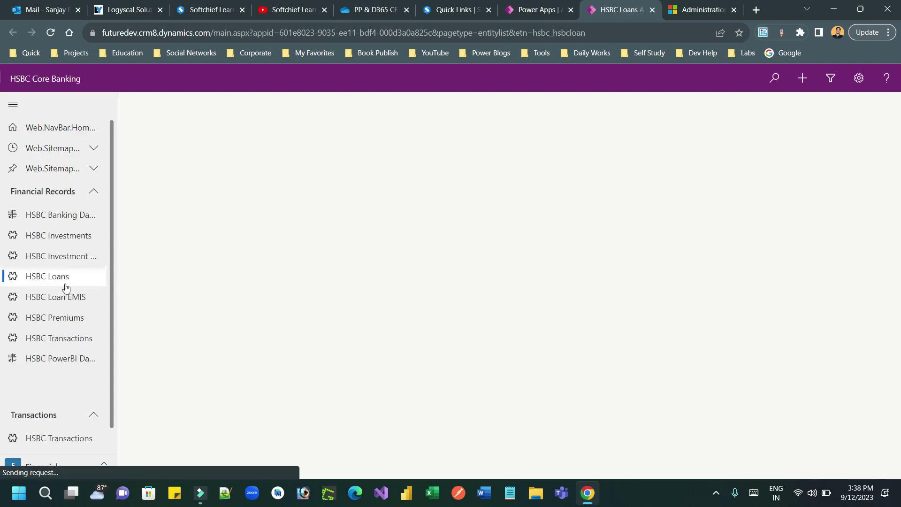
# Step: Switch to the Banking area, open Contacts, and tick two contact rows
pyautogui.click(47, 469)
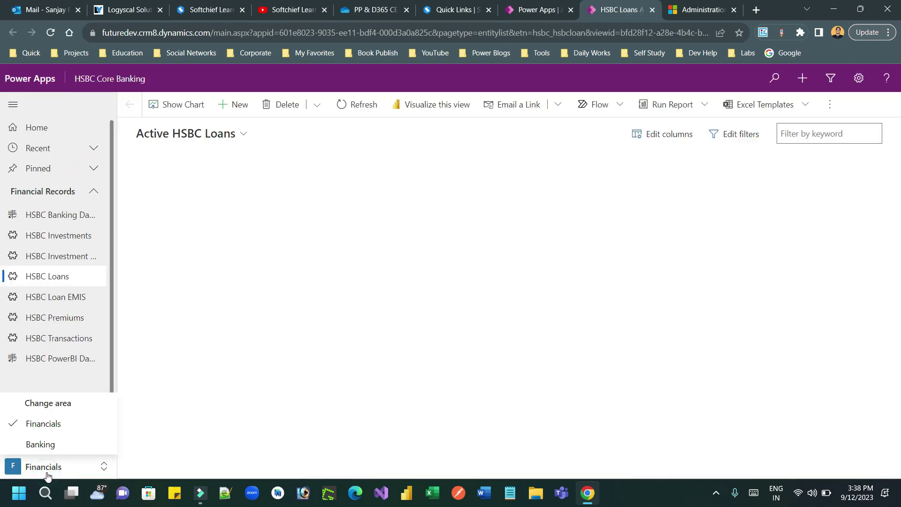
pyautogui.click(54, 442)
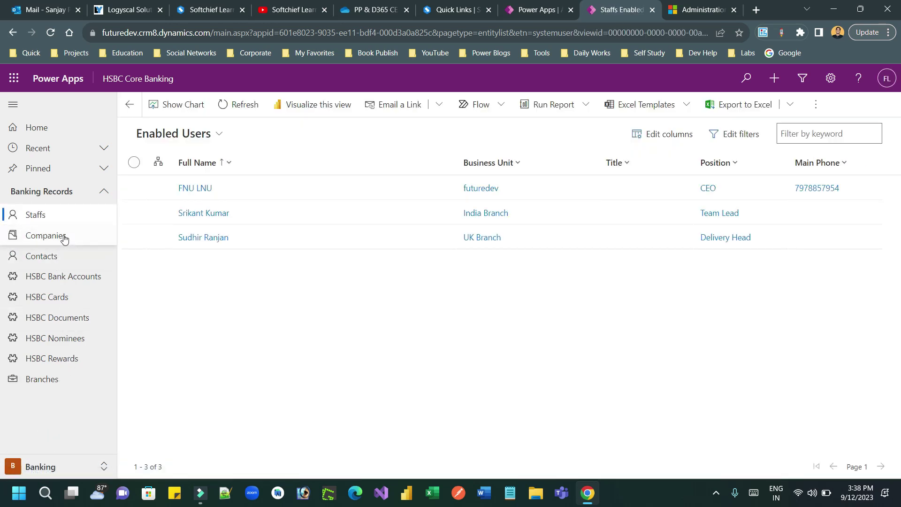
pyautogui.click(54, 258)
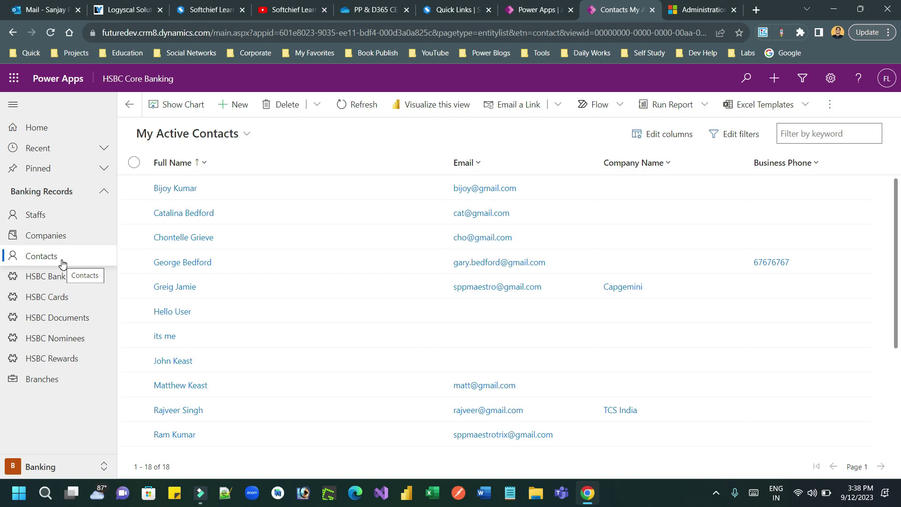
pyautogui.click(133, 287)
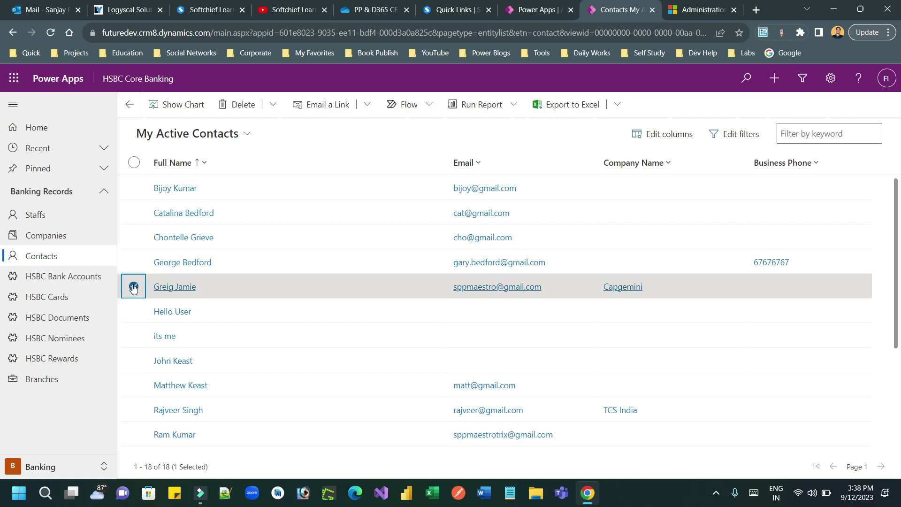
pyautogui.click(134, 266)
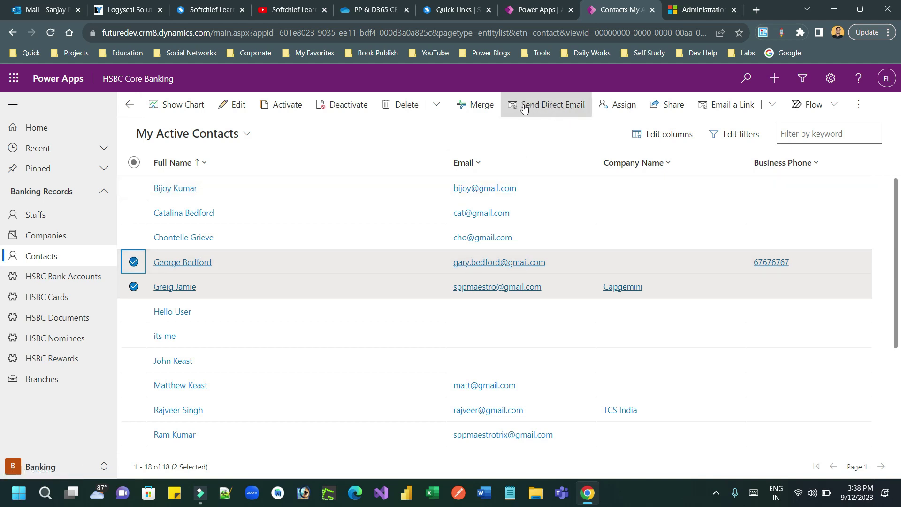
# Step: Start a direct email to the selected contacts using the 'Thank you for registering with us' template
pyautogui.click(554, 111)
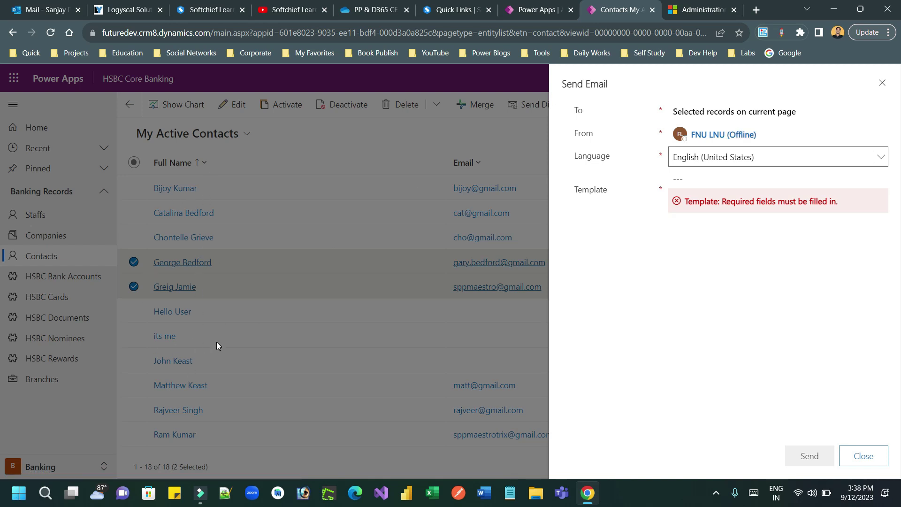
pyautogui.click(822, 178)
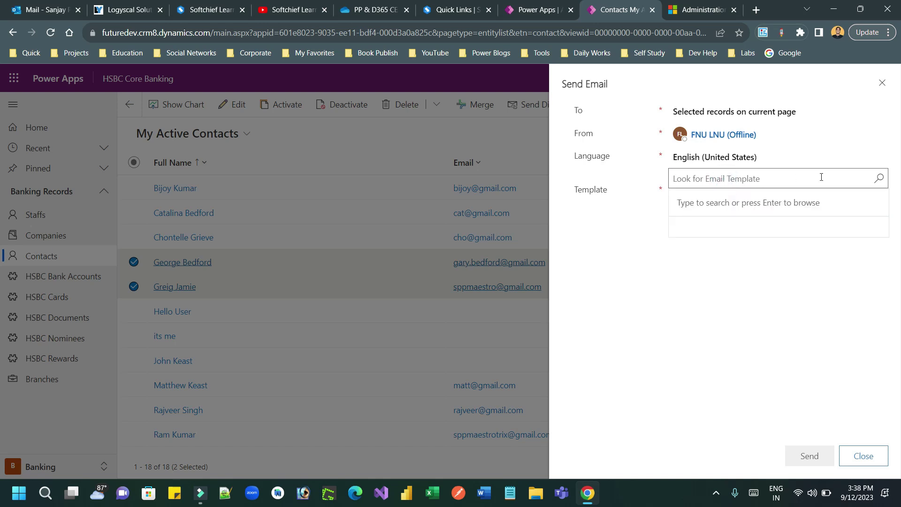
pyautogui.click(880, 180)
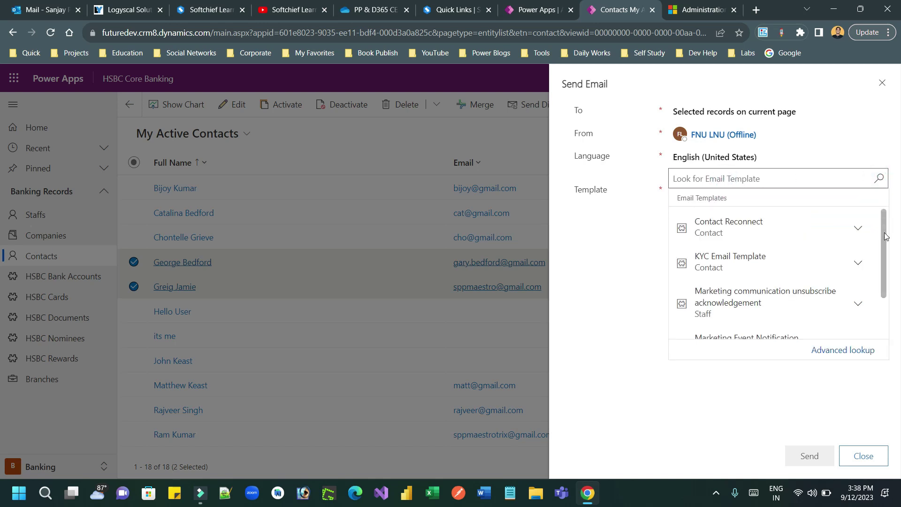
pyautogui.scroll(-2, 882, 232)
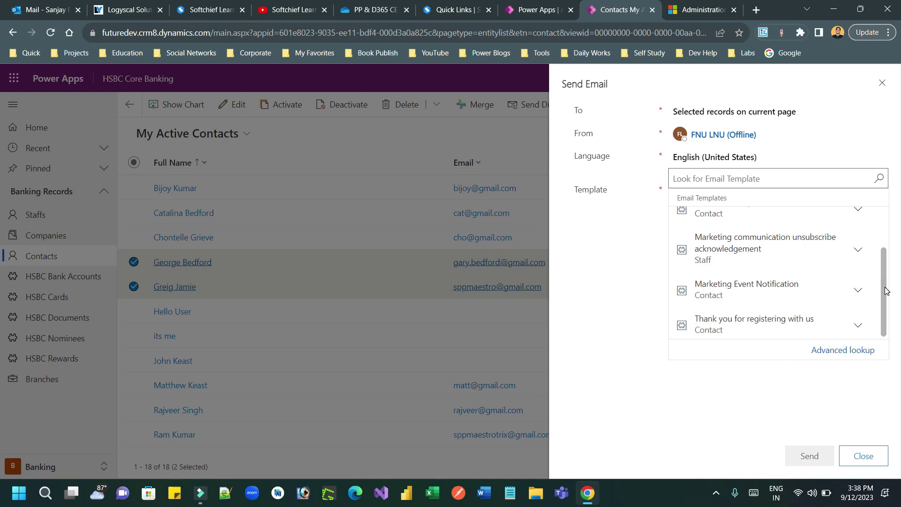
pyautogui.click(715, 320)
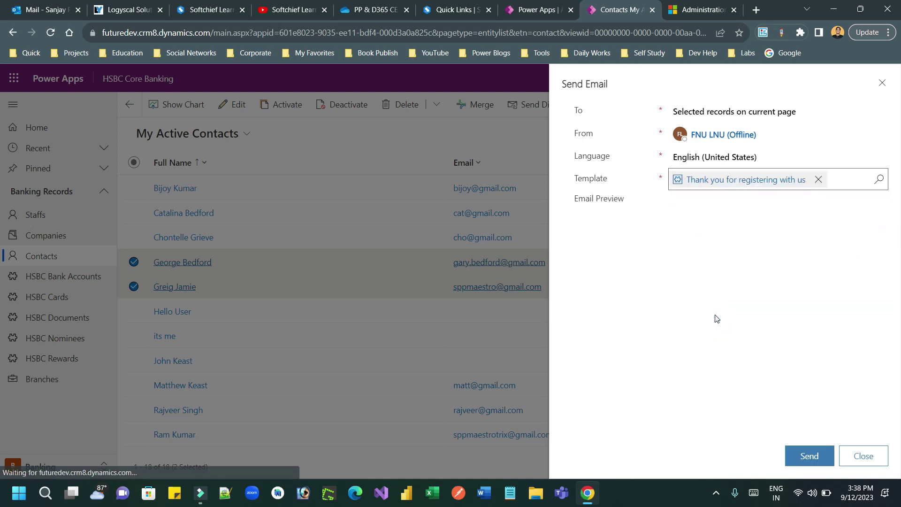
# Step: Review the template preview, including the personalised greeting, and send the email to both contacts
pyautogui.moveTo(579, 180); pyautogui.dragTo(613, 183)
pyautogui.moveTo(582, 216); pyautogui.dragTo(708, 329)
pyautogui.click(707, 327)
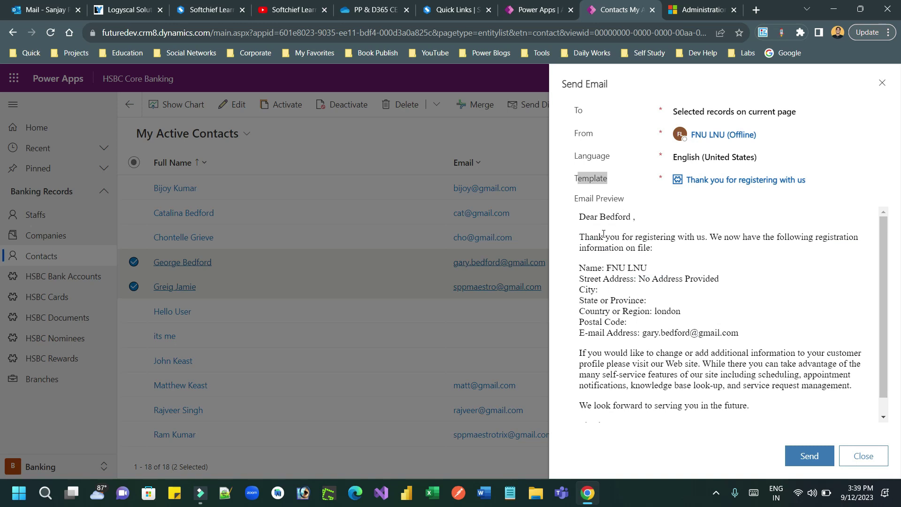
pyautogui.moveTo(590, 216); pyautogui.dragTo(632, 216)
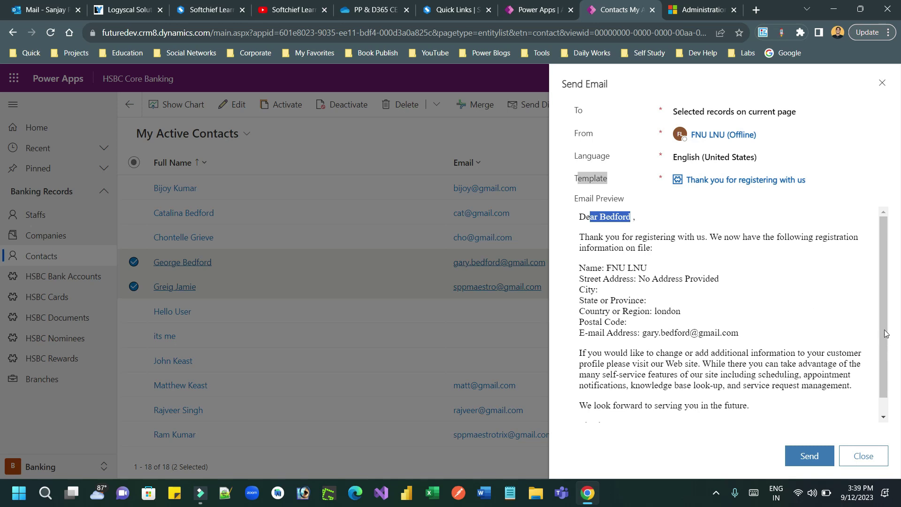
pyautogui.scroll(-1, 885, 324)
pyautogui.scroll(1, 884, 289)
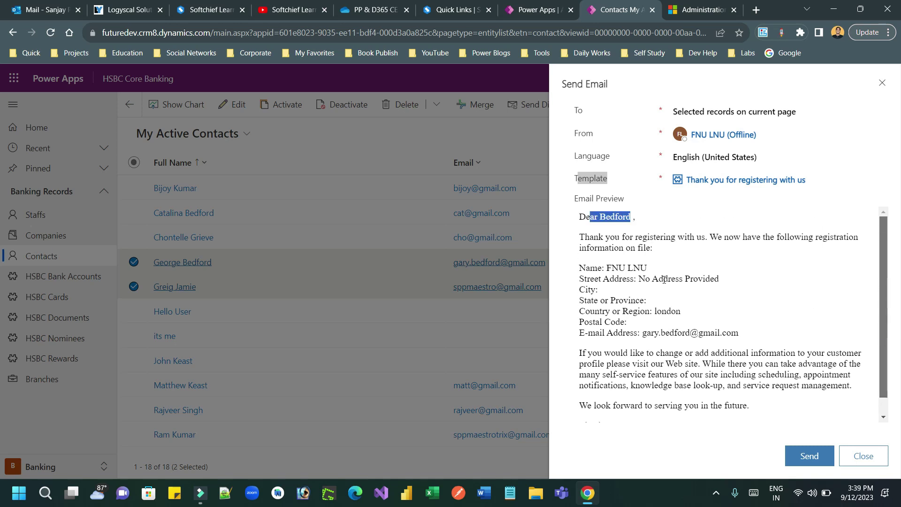
pyautogui.moveTo(582, 217); pyautogui.dragTo(761, 406)
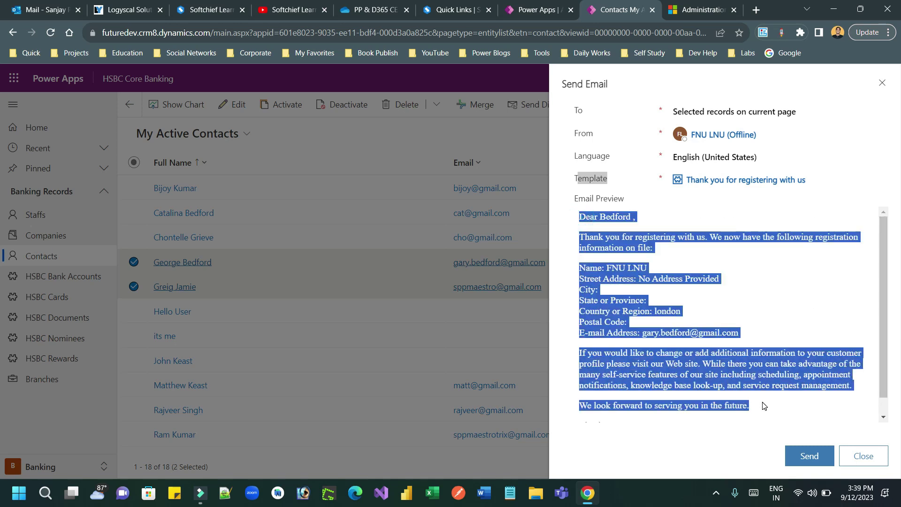
pyautogui.click(763, 405)
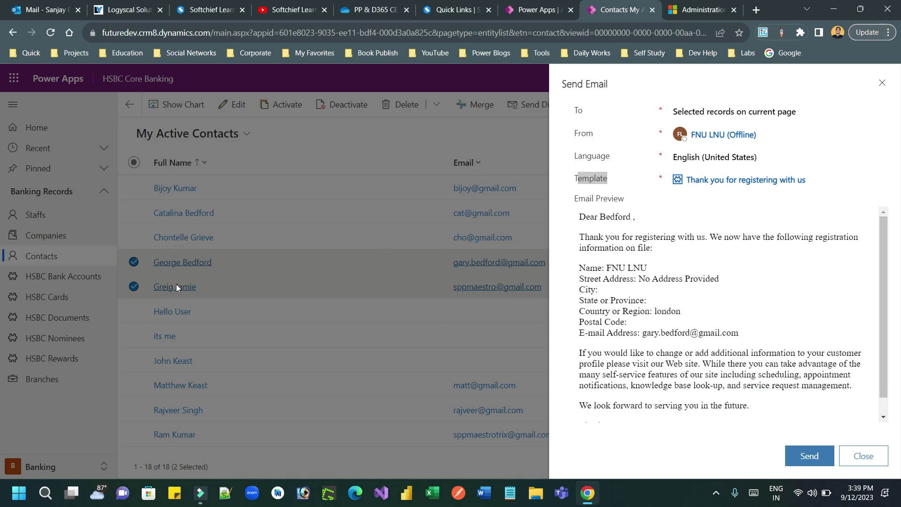
pyautogui.click(801, 459)
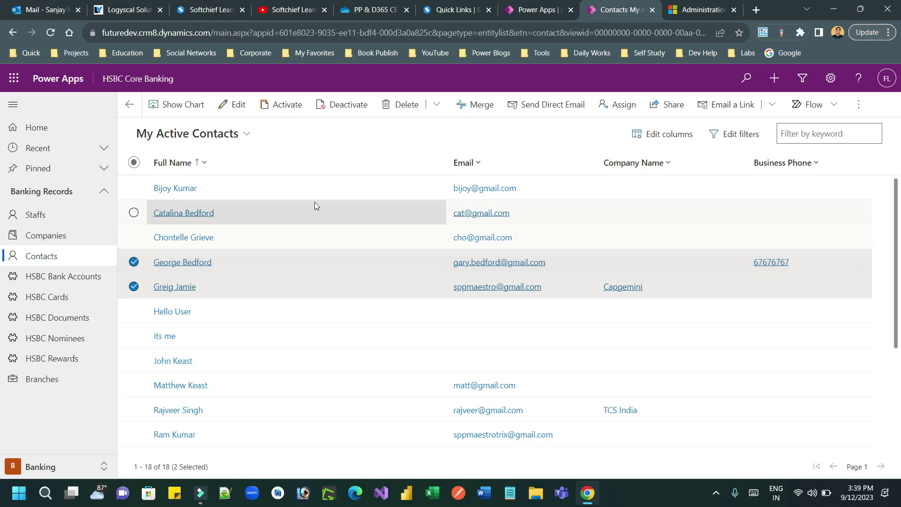
# Step: Open Gmail in a new browser tab via 'gm', then return to the contacts list tab
pyautogui.click(757, 10)
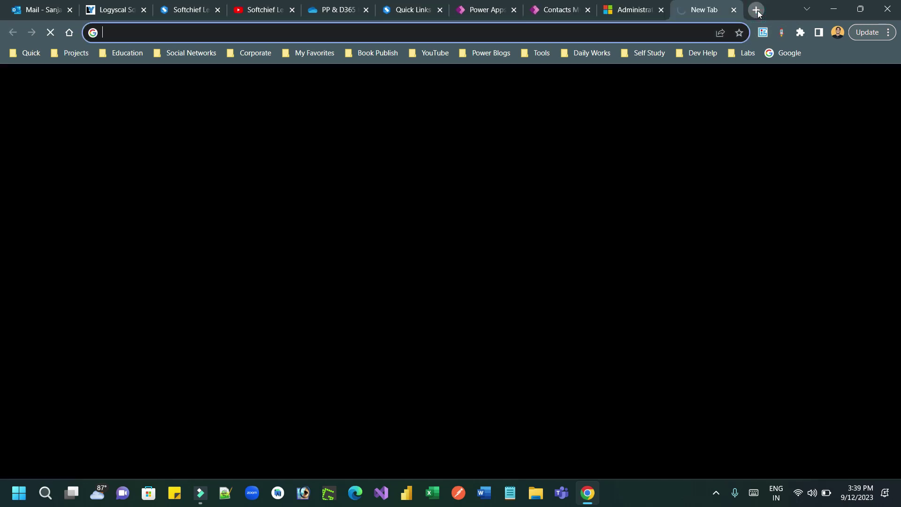
pyautogui.write('gm')
pyautogui.press('Return')
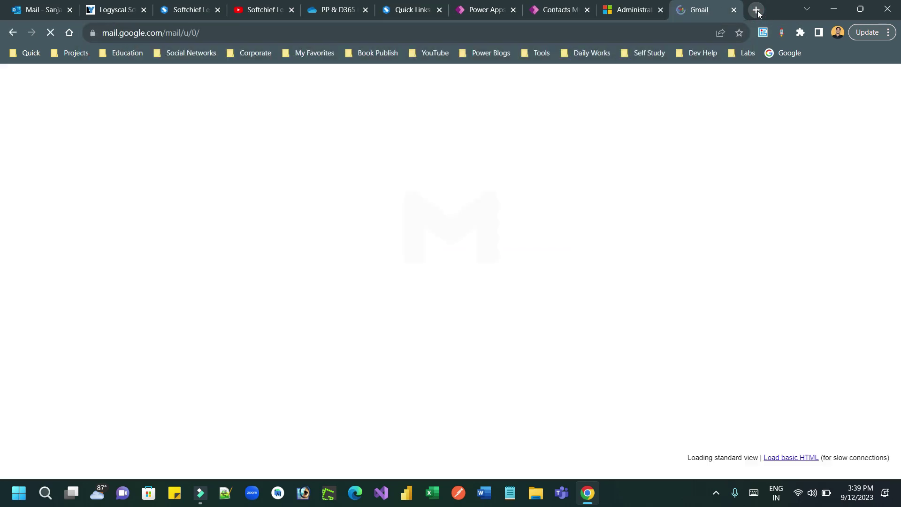
pyautogui.click(491, 8)
pyautogui.click(554, 5)
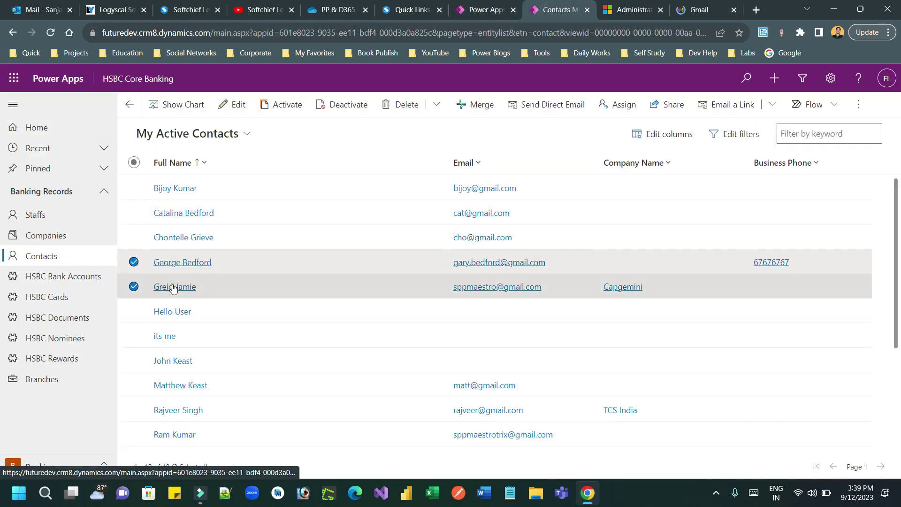
# Step: In the Capgemini contact's Related > Activities, use Closed Activity Associated View and open email CRM:0001027
pyautogui.click(173, 287)
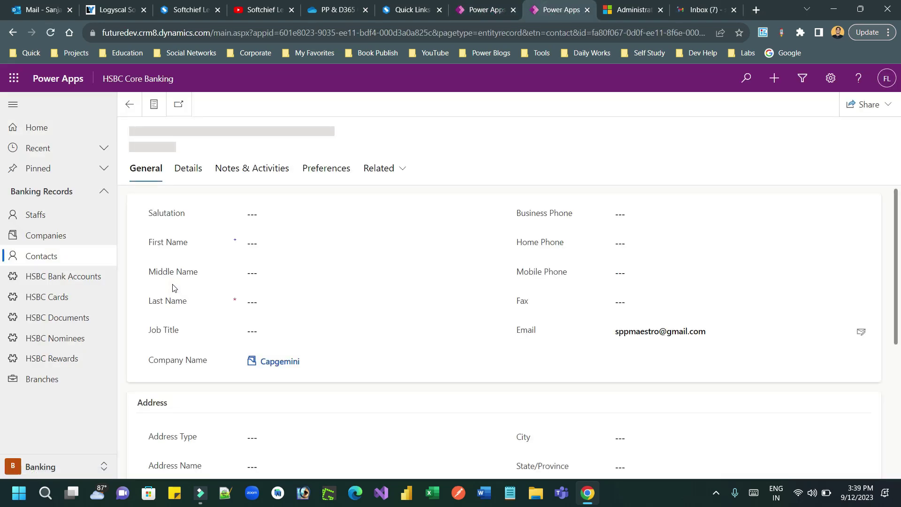
pyautogui.click(399, 173)
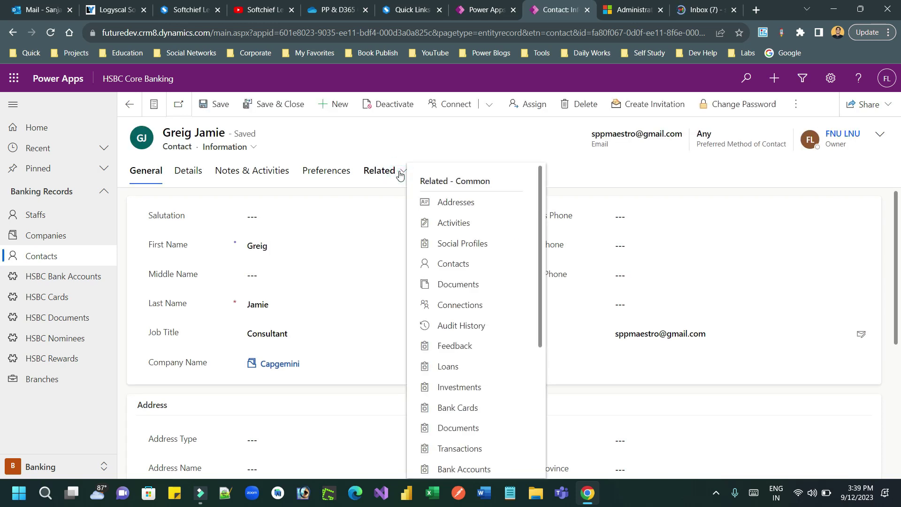
pyautogui.click(457, 222)
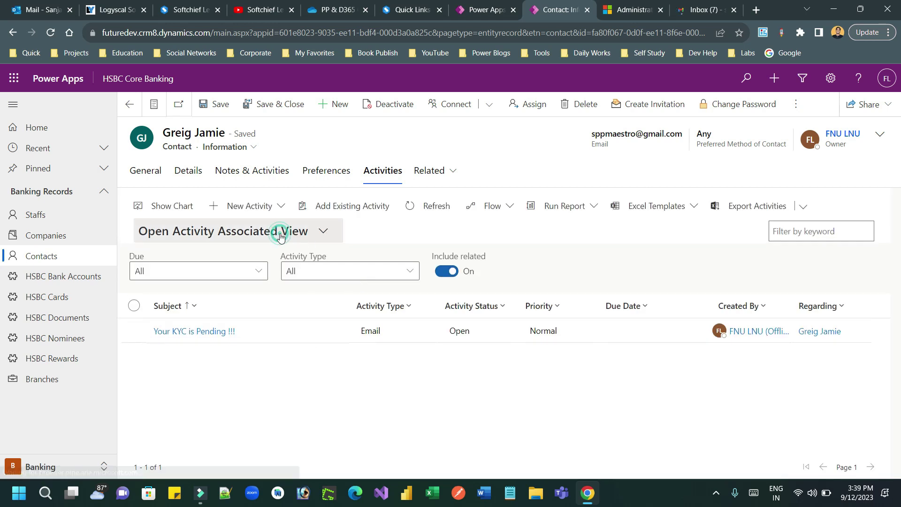
pyautogui.click(281, 237)
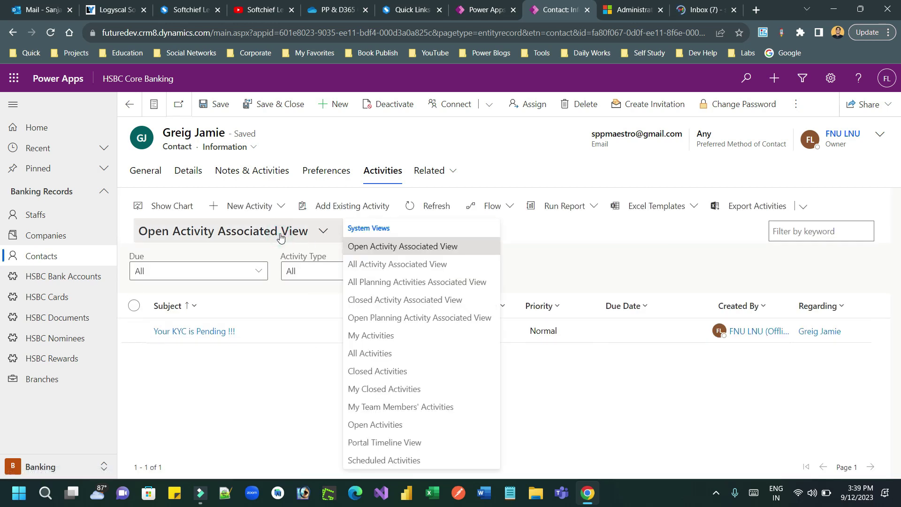
pyautogui.click(408, 300)
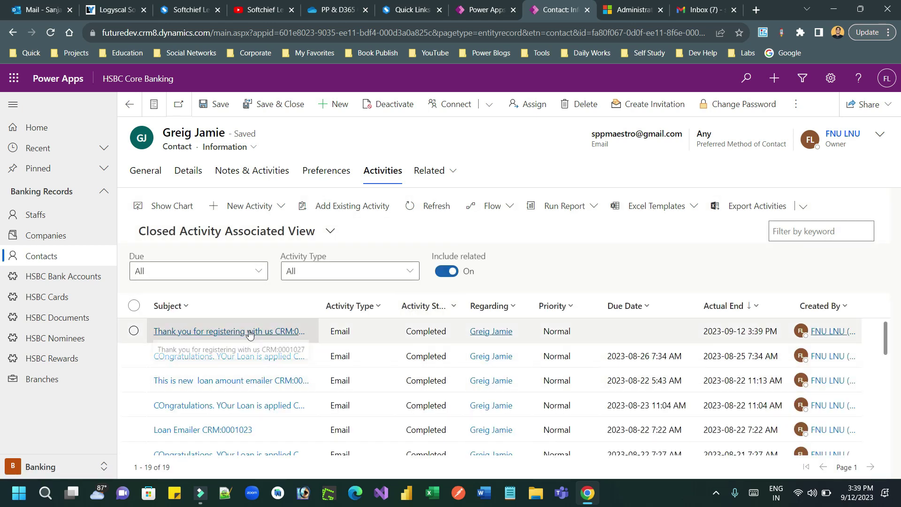
pyautogui.click(246, 333)
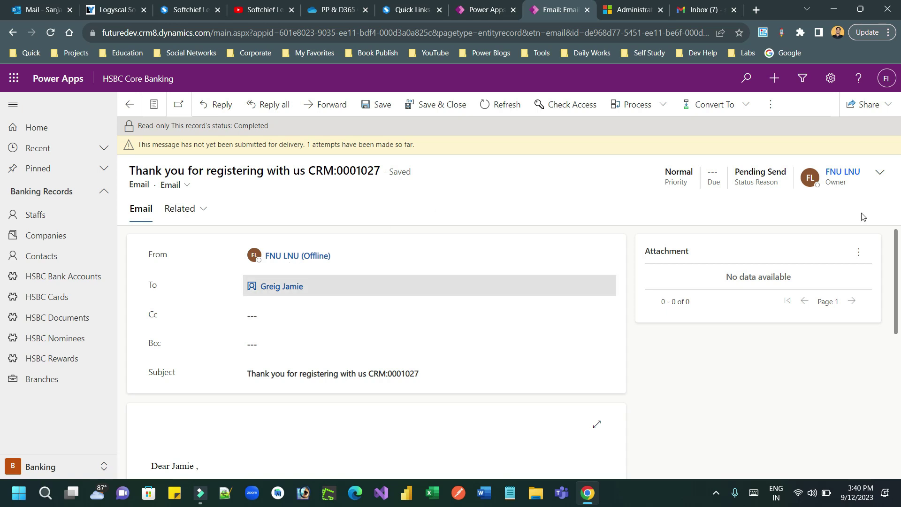
# Step: Scroll through the personalised email body, then go back twice to My Active Contacts
pyautogui.moveTo(897, 233); pyautogui.dragTo(898, 323)
pyautogui.moveTo(170, 261); pyautogui.dragTo(274, 412)
pyautogui.click(129, 105)
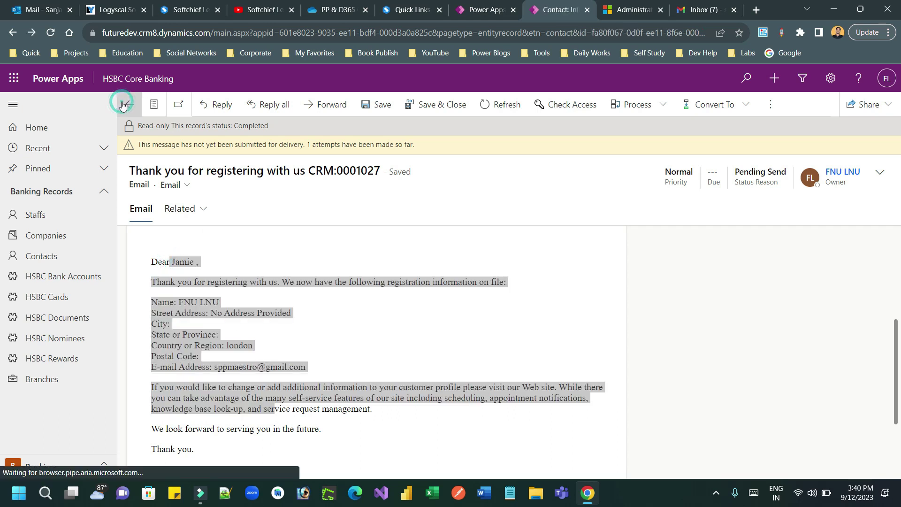
pyautogui.click(130, 104)
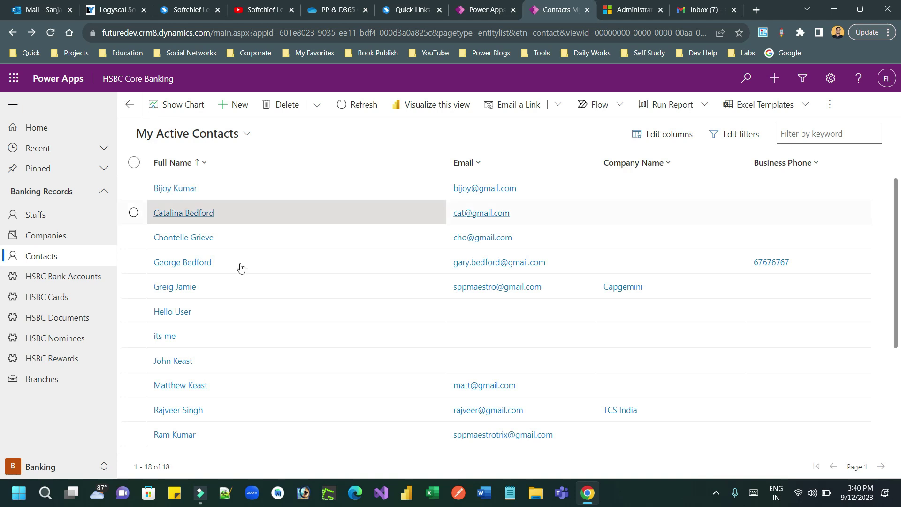
# Step: Open the second recipient's closed activities and its registration email CRM:0001028
pyautogui.click(189, 262)
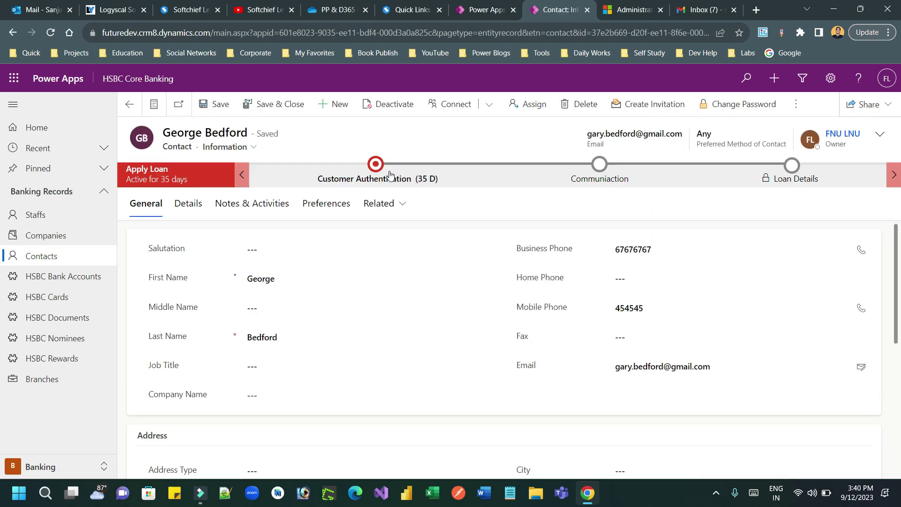
pyautogui.click(391, 204)
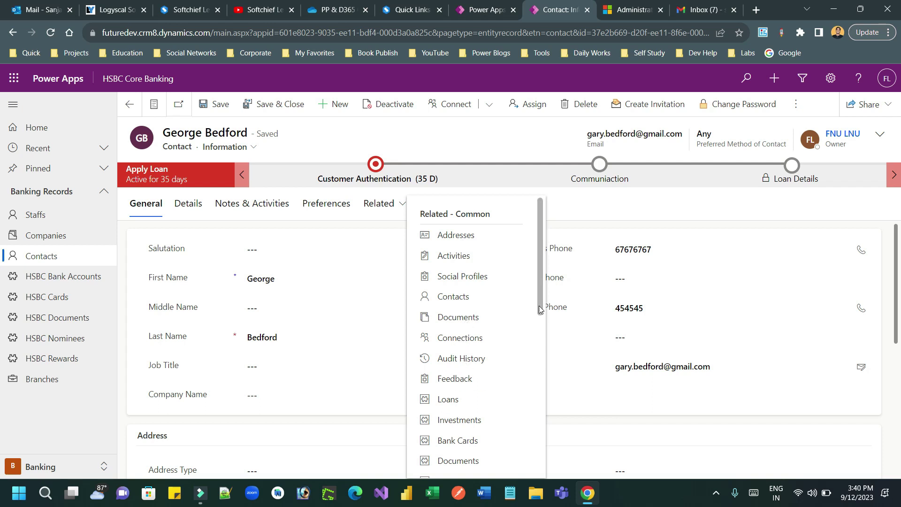
pyautogui.moveTo(541, 305)
pyautogui.mouseDown()
pyautogui.moveTo(542, 319)
pyautogui.moveTo(542, 306)
pyautogui.mouseUp()
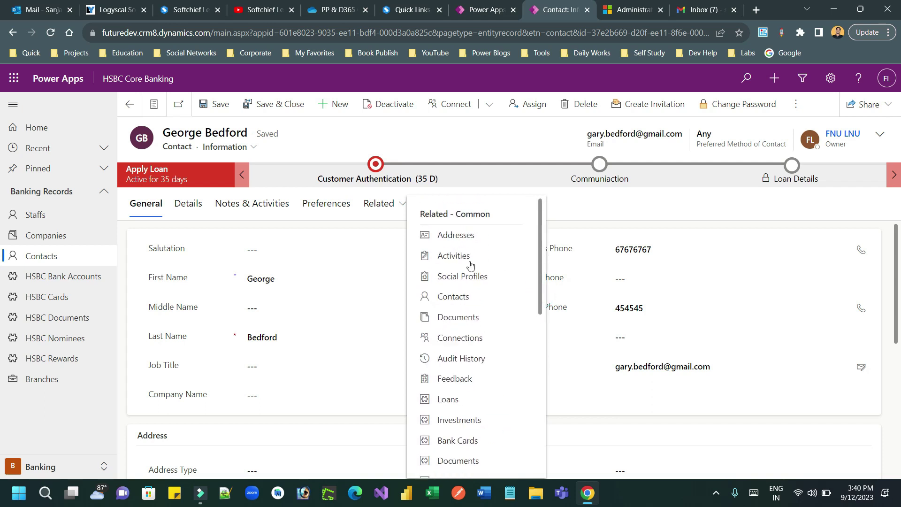
pyautogui.click(454, 256)
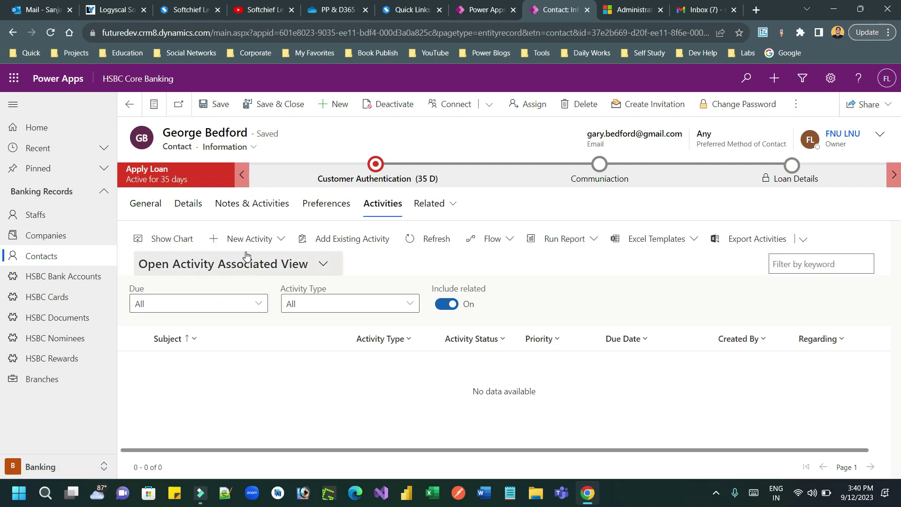
pyautogui.click(246, 254)
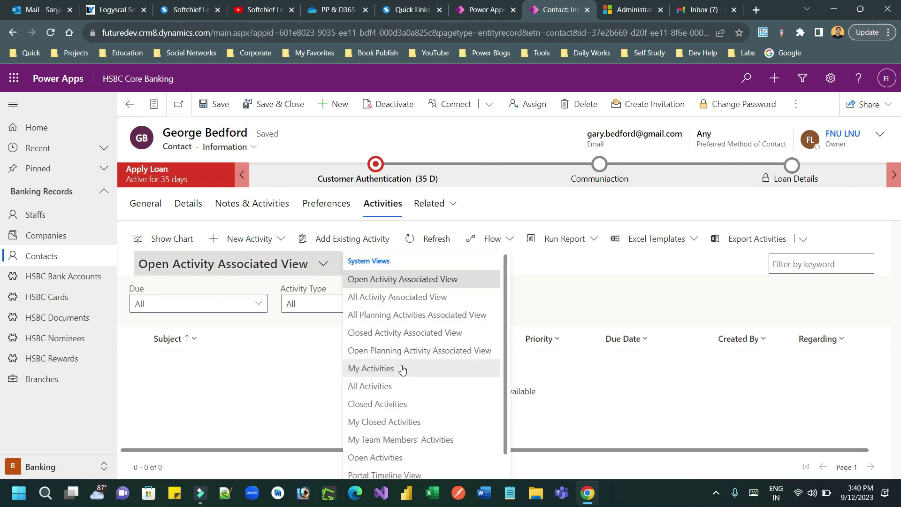
pyautogui.click(403, 334)
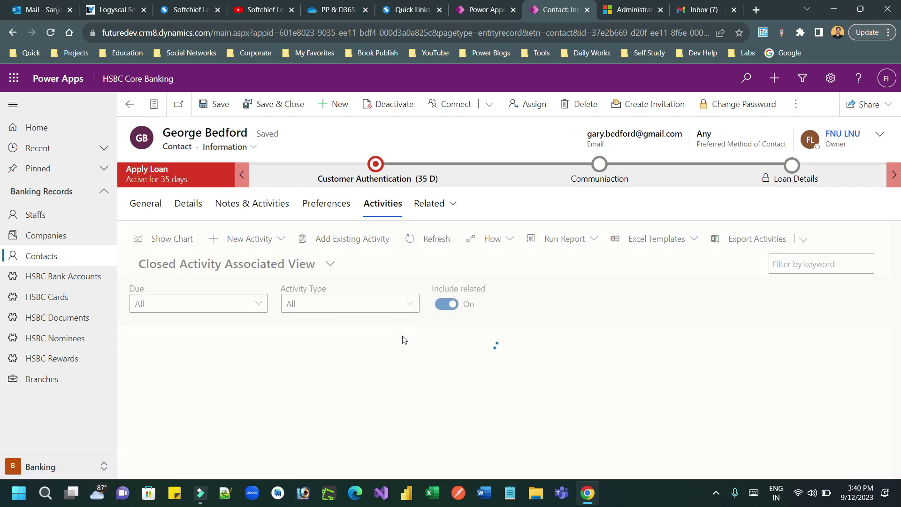
pyautogui.click(197, 367)
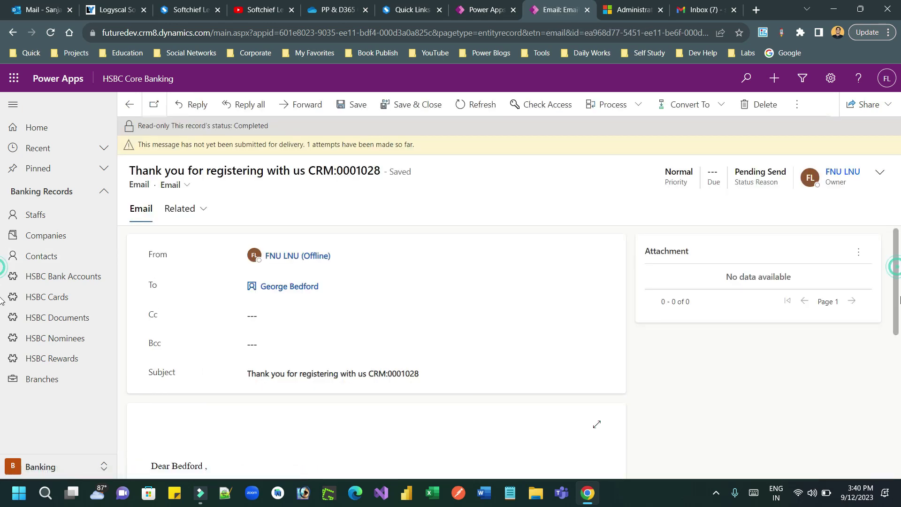
# Step: Check the email's personalised body, return to My Active Contacts, and select a contact
pyautogui.scroll(-4, 339, 361)
pyautogui.moveTo(174, 295); pyautogui.dragTo(347, 374)
pyautogui.click(347, 374)
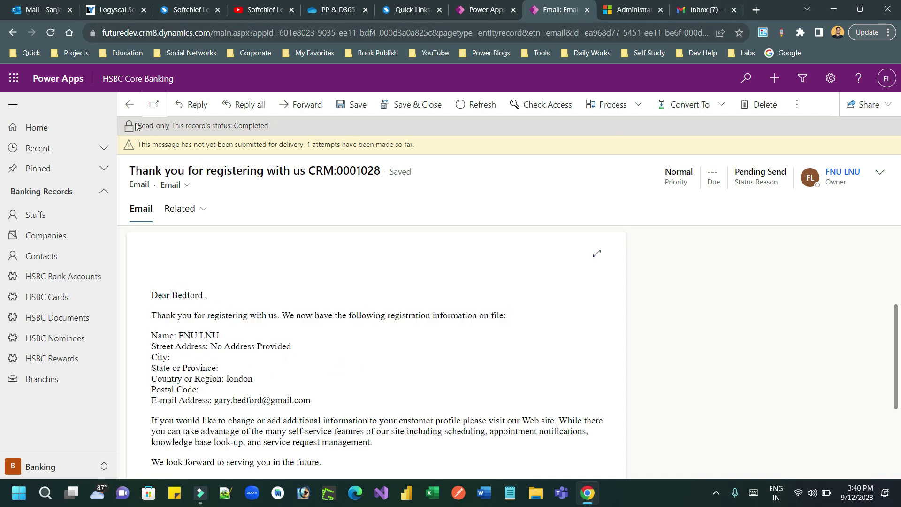
pyautogui.click(130, 104)
pyautogui.click(55, 262)
pyautogui.click(134, 238)
# Step: Add the fourth and fifth contacts, then start a direct email to 'Selected records on current page'
pyautogui.click(133, 262)
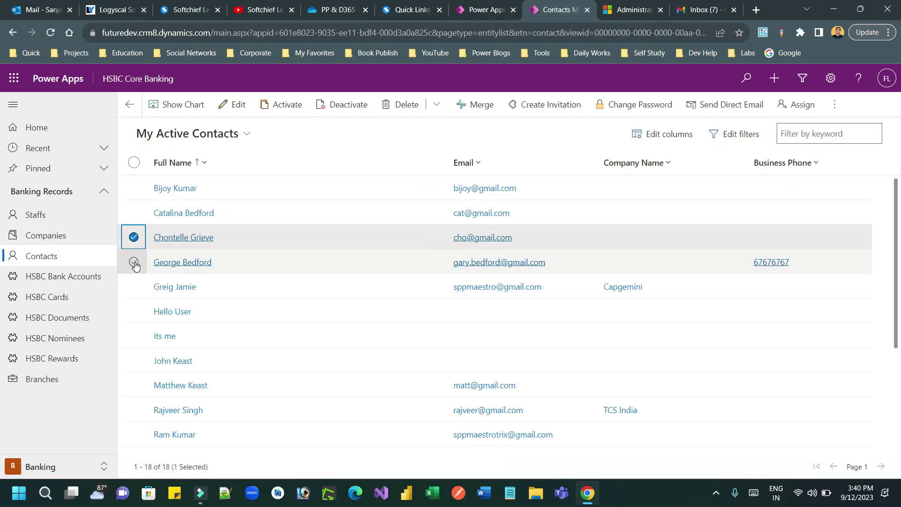
pyautogui.click(133, 287)
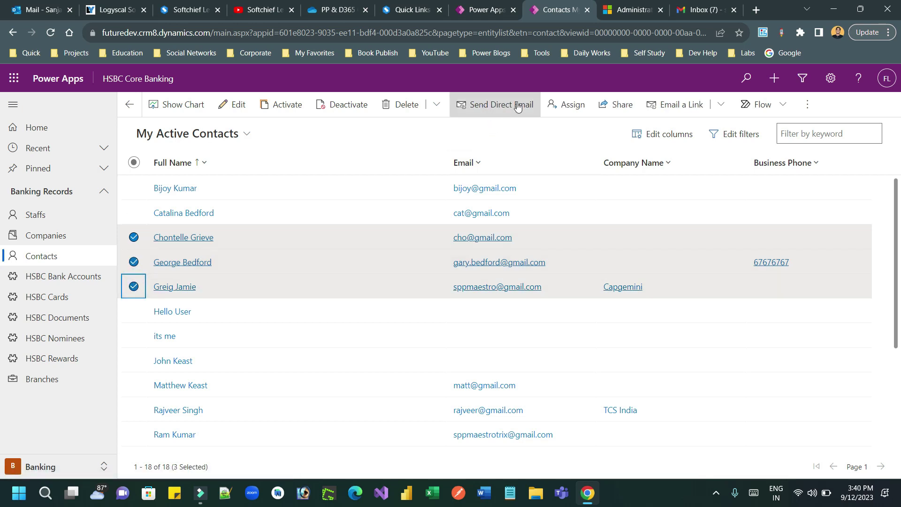
pyautogui.click(502, 105)
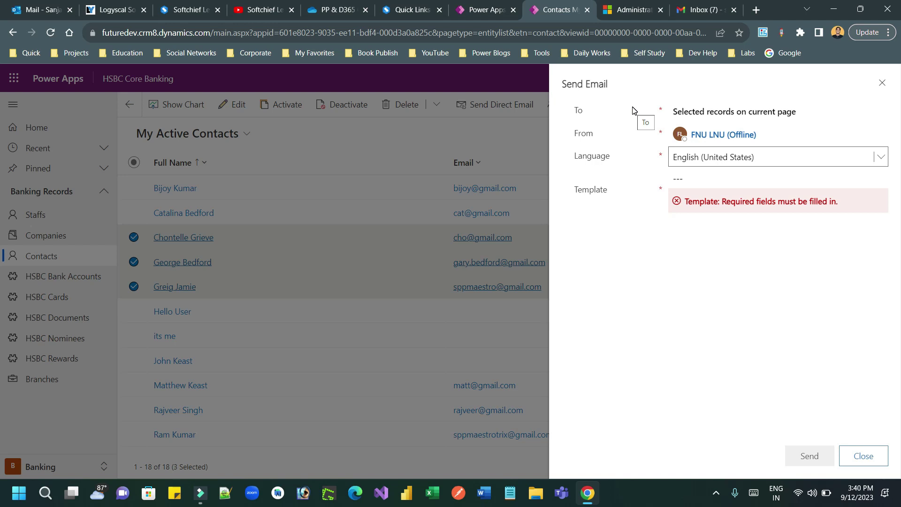
pyautogui.click(762, 109)
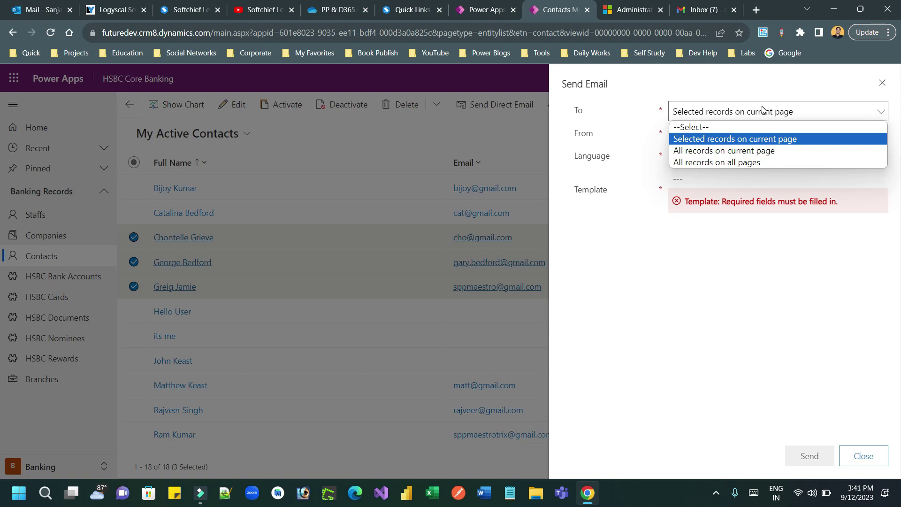
pyautogui.click(757, 139)
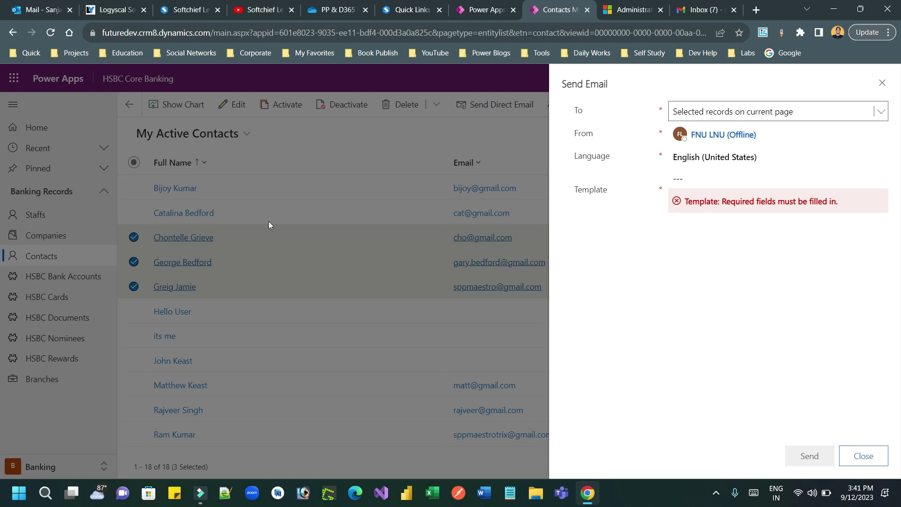
# Step: Switch recipients to all records on this page, then all pages, then back to selected records
pyautogui.click(676, 112)
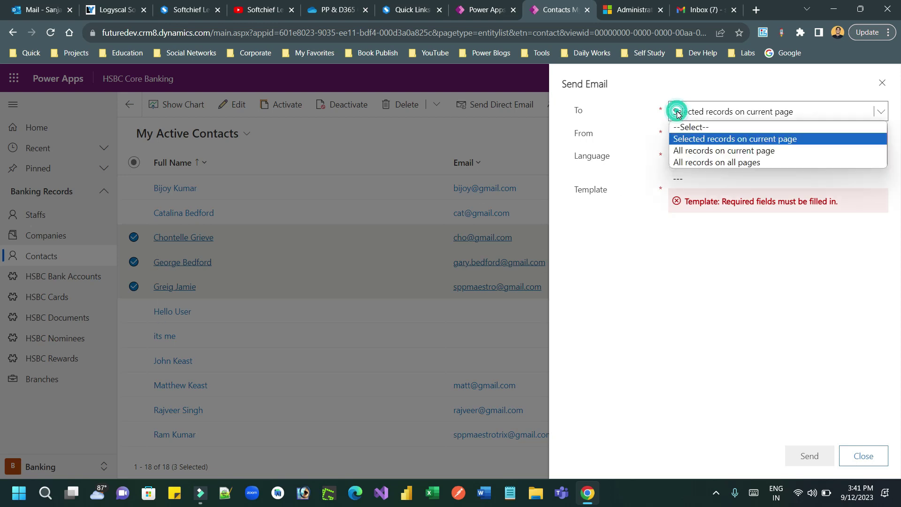
pyautogui.click(692, 151)
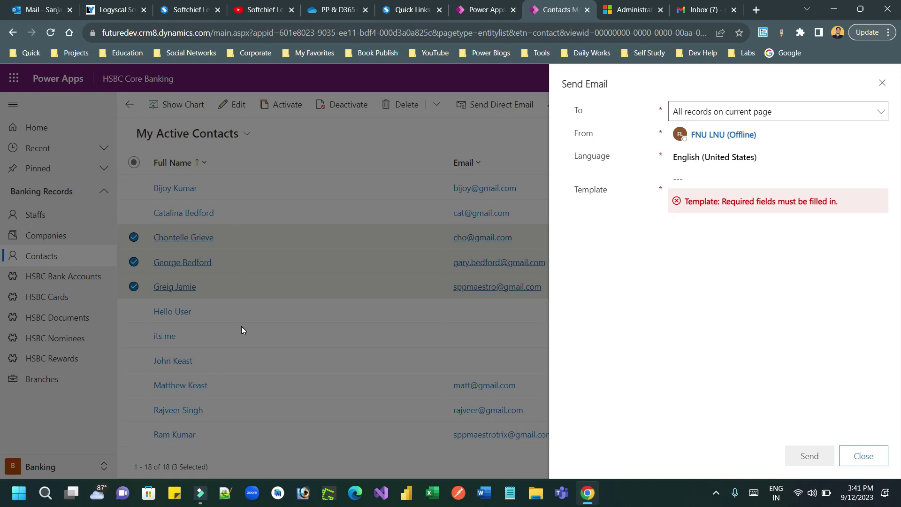
pyautogui.click(709, 113)
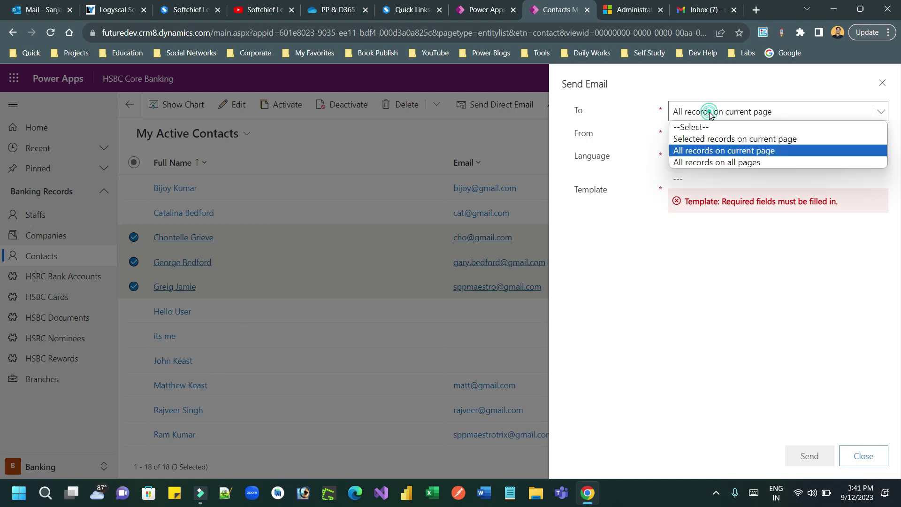
pyautogui.click(723, 162)
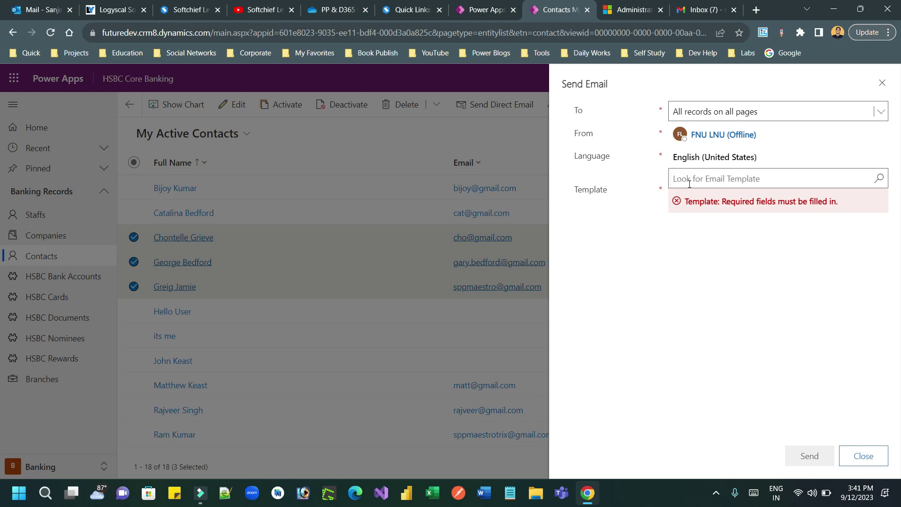
pyautogui.click(700, 111)
pyautogui.click(709, 139)
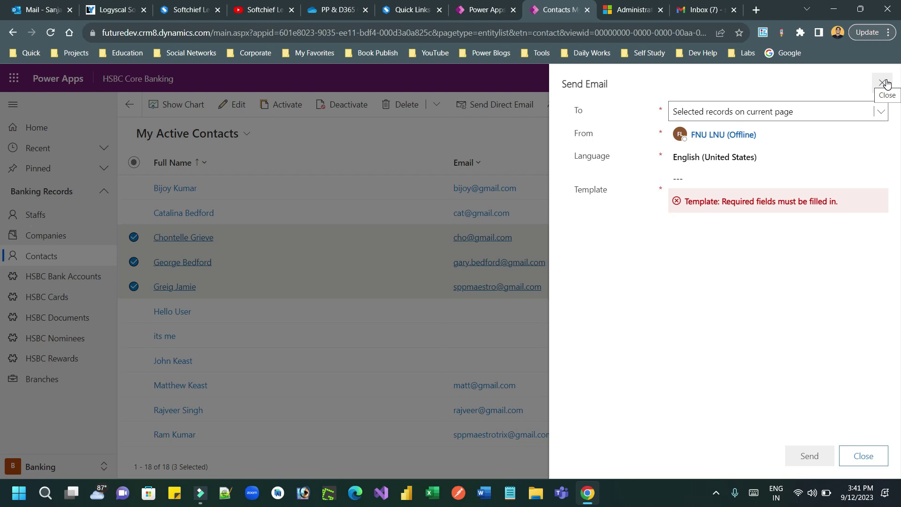
# Step: Set recipients to 'All records on all pages', then close the email without sending
pyautogui.click(837, 107)
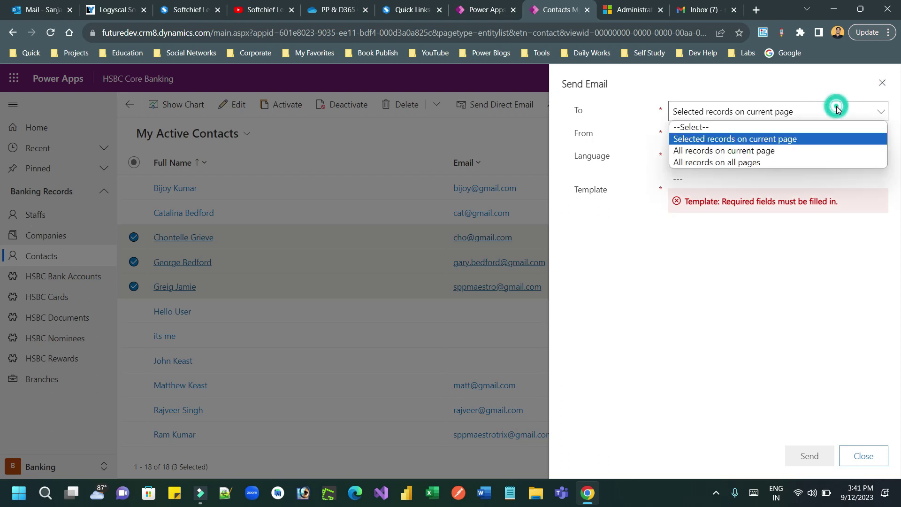
pyautogui.click(743, 163)
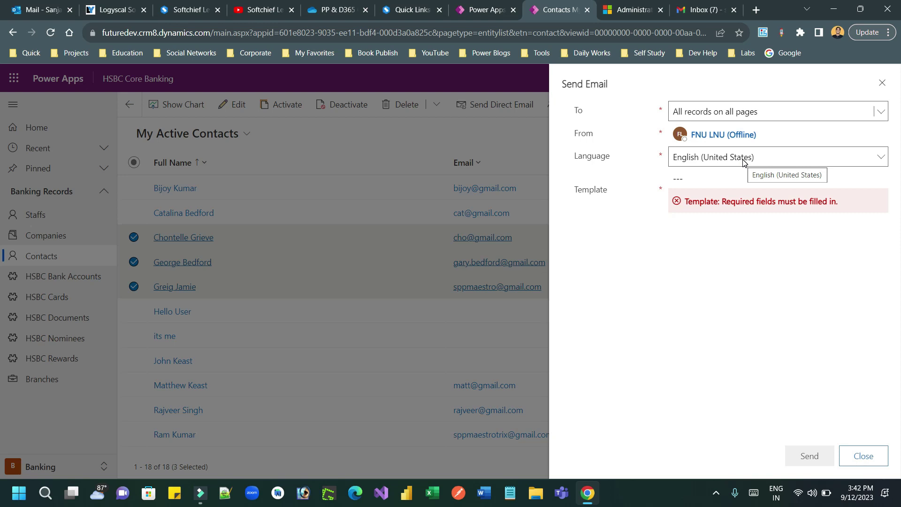
pyautogui.click(726, 111)
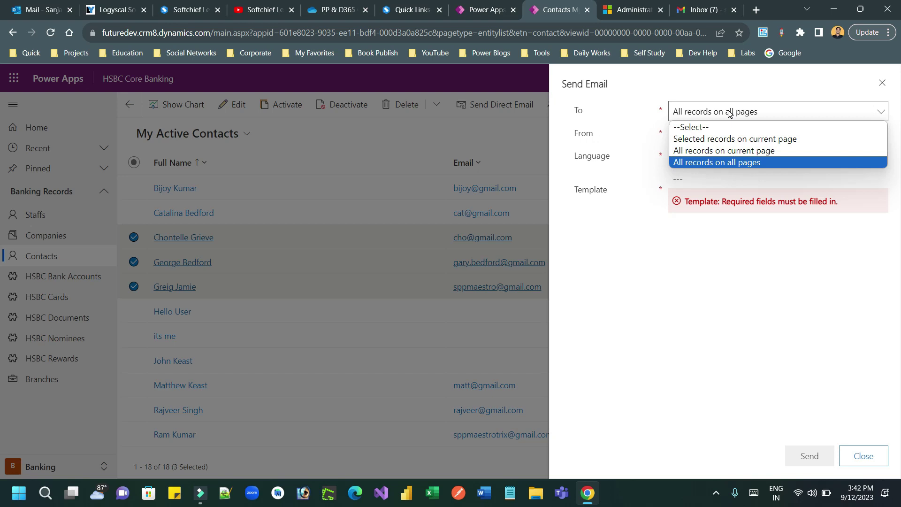
pyautogui.click(883, 85)
pyautogui.click(883, 85)
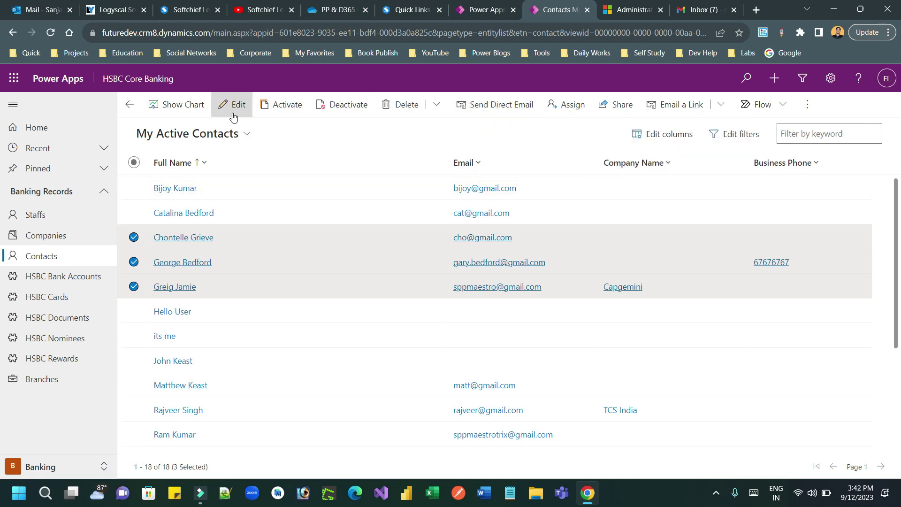
# Step: Clear the selection, check the first contact, and open its record from the name link
pyautogui.click(134, 163)
pyautogui.click(135, 163)
pyautogui.click(135, 163)
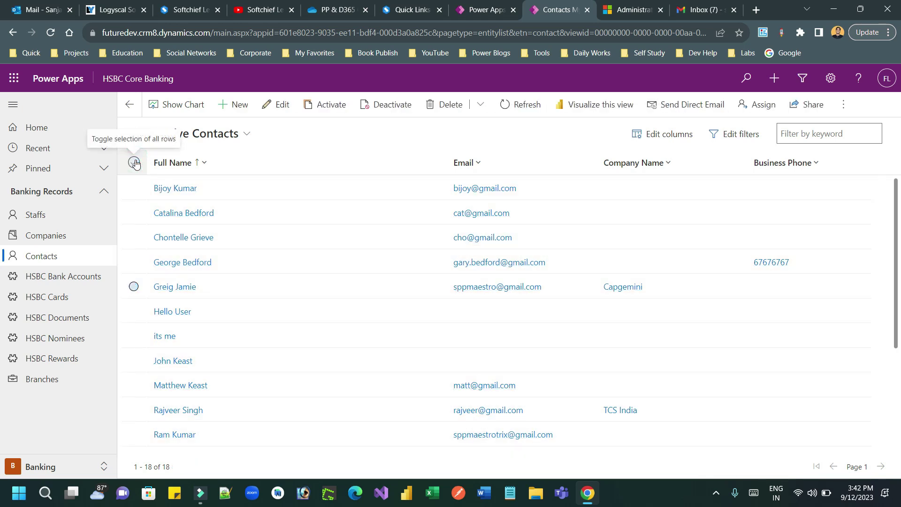
pyautogui.click(134, 189)
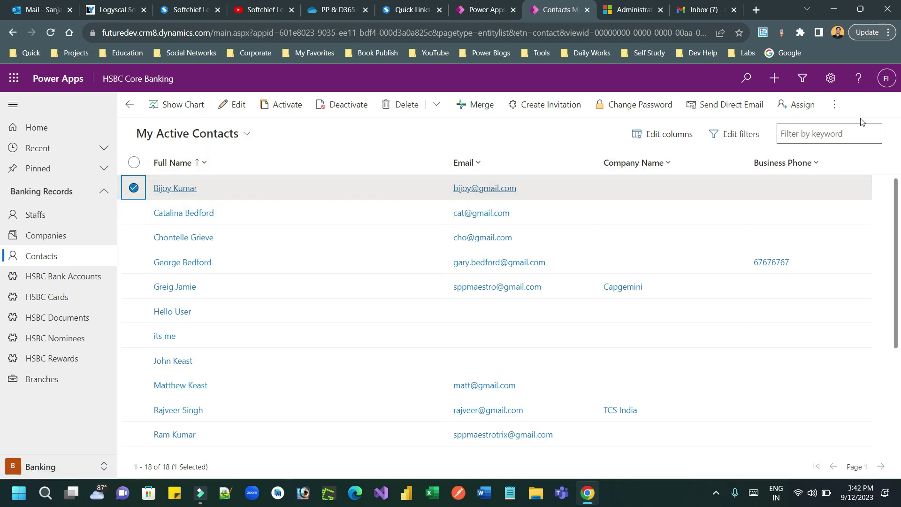
pyautogui.click(835, 106)
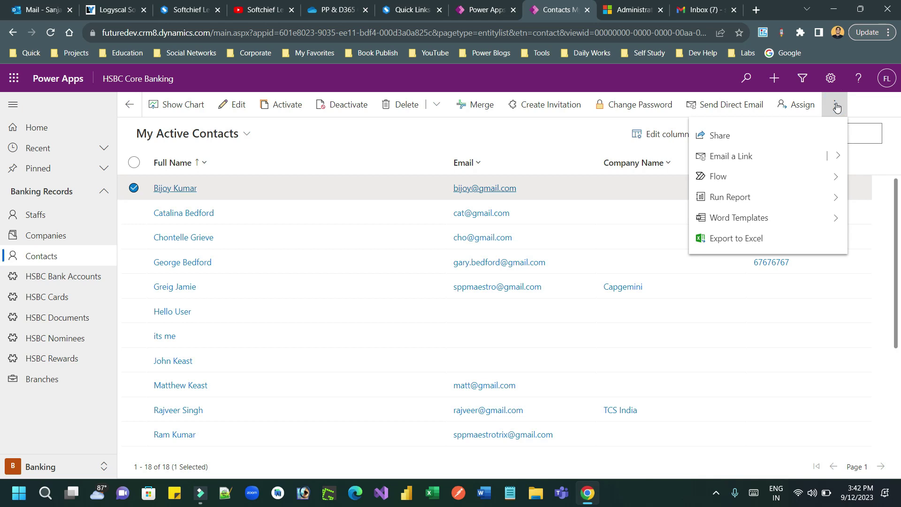
pyautogui.click(837, 107)
pyautogui.click(172, 189)
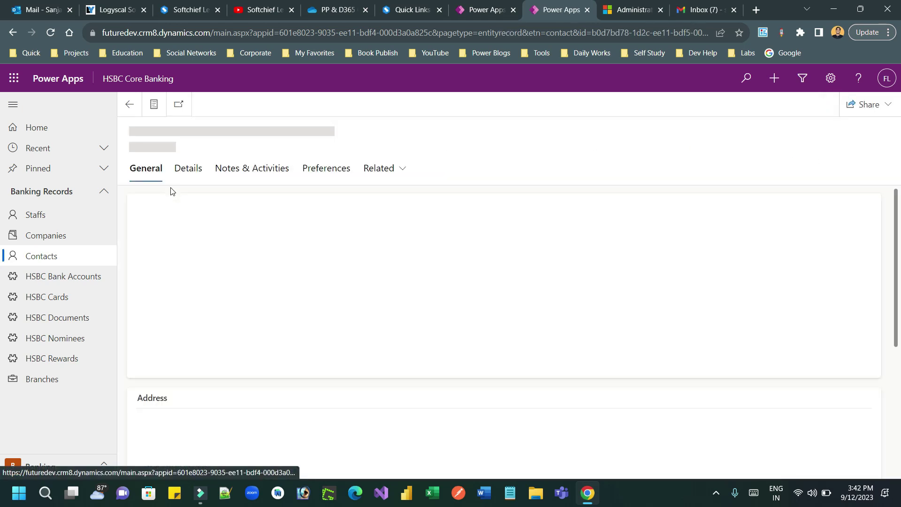
# Step: View the first contact's Details and its related Activities, finding none
pyautogui.click(192, 177)
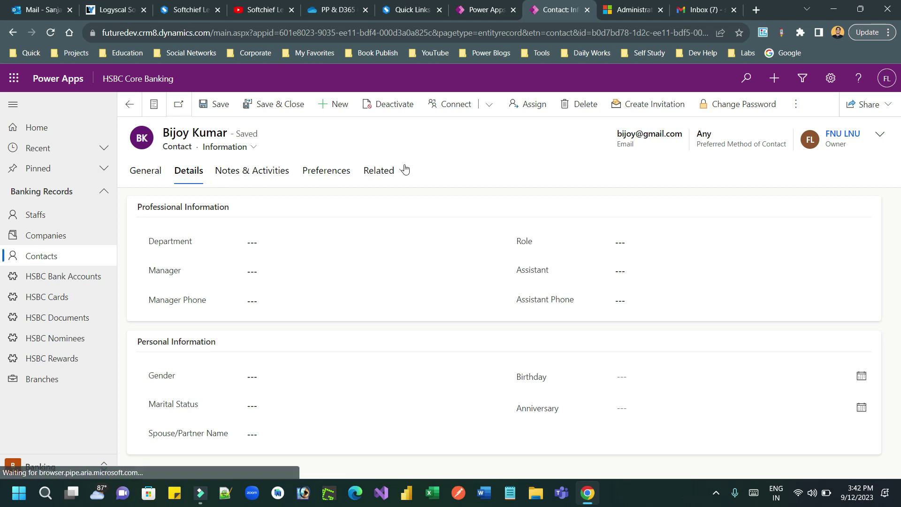
pyautogui.click(384, 170)
pyautogui.click(462, 225)
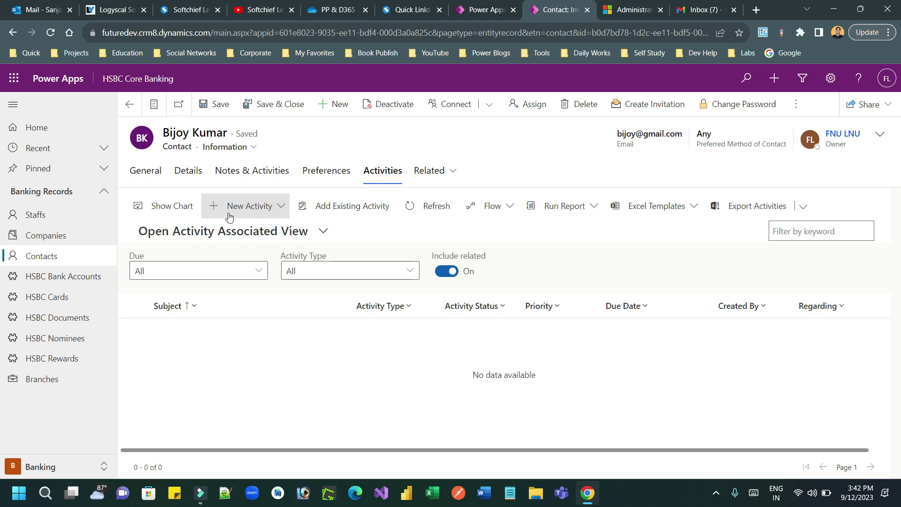
# Step: Return to My Active Contacts and select the second and third contacts
pyautogui.click(130, 110)
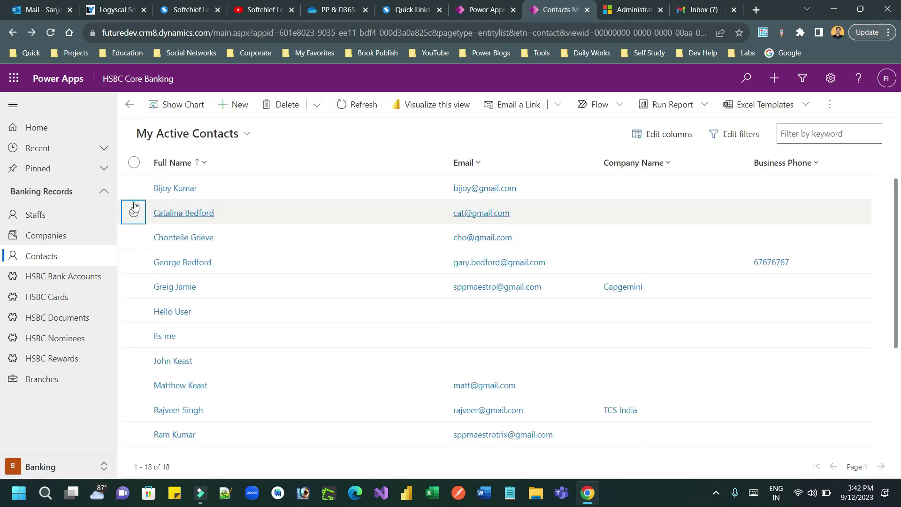
pyautogui.click(134, 211)
pyautogui.click(134, 237)
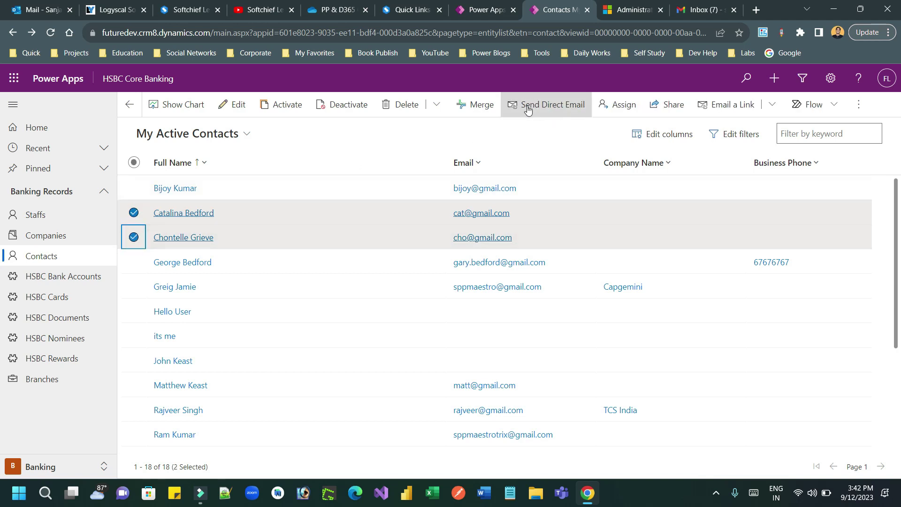